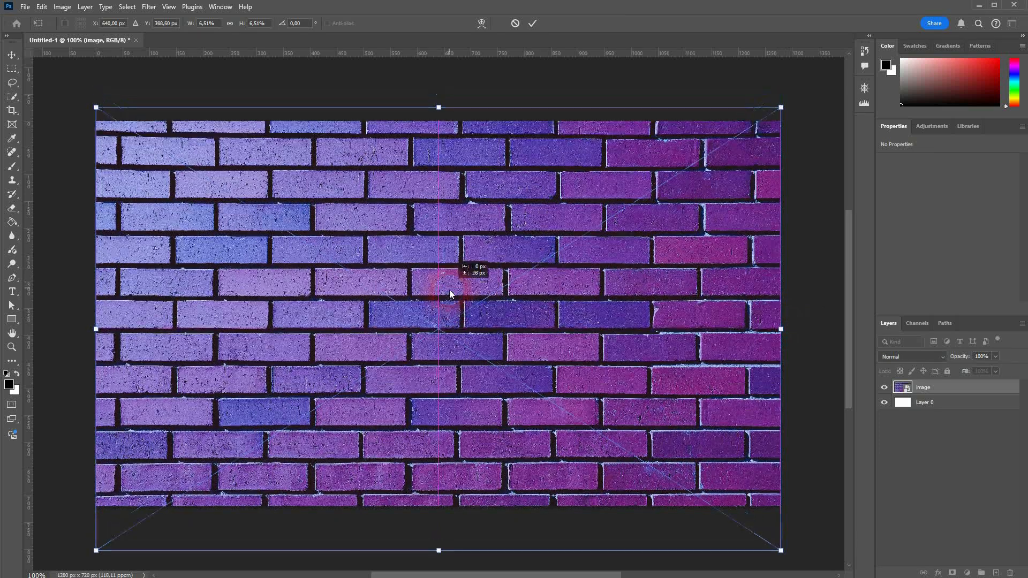
- Commit the brick wall image's placement and add the text "NEON" near the middle of the canvas
key(Return)
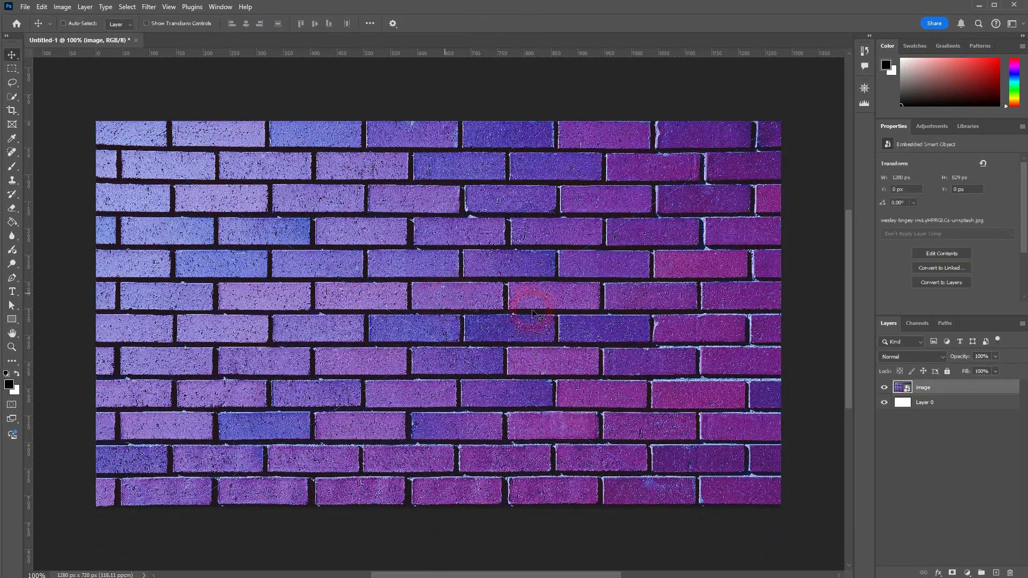
click(121, 222)
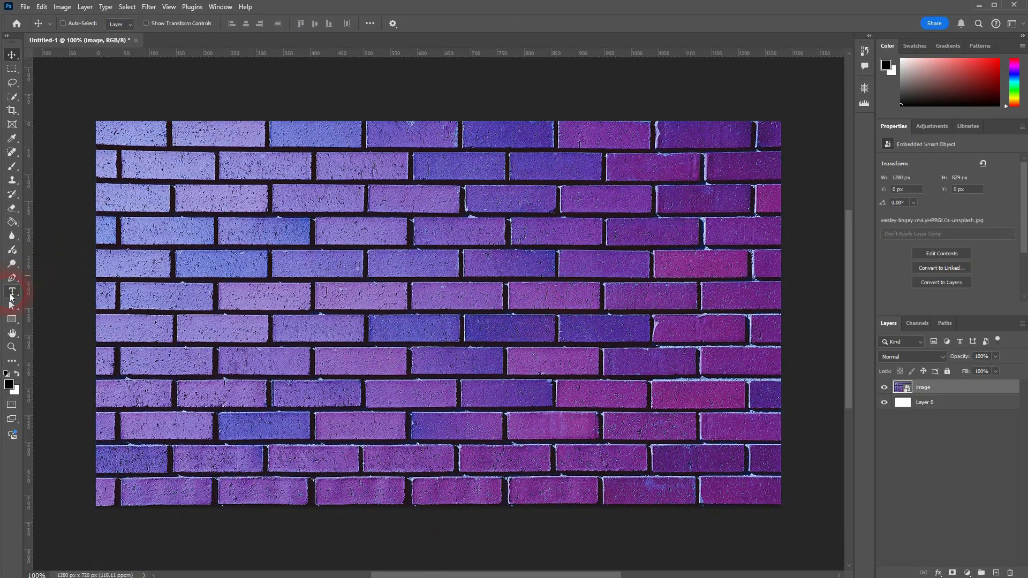
click(12, 292)
click(342, 328)
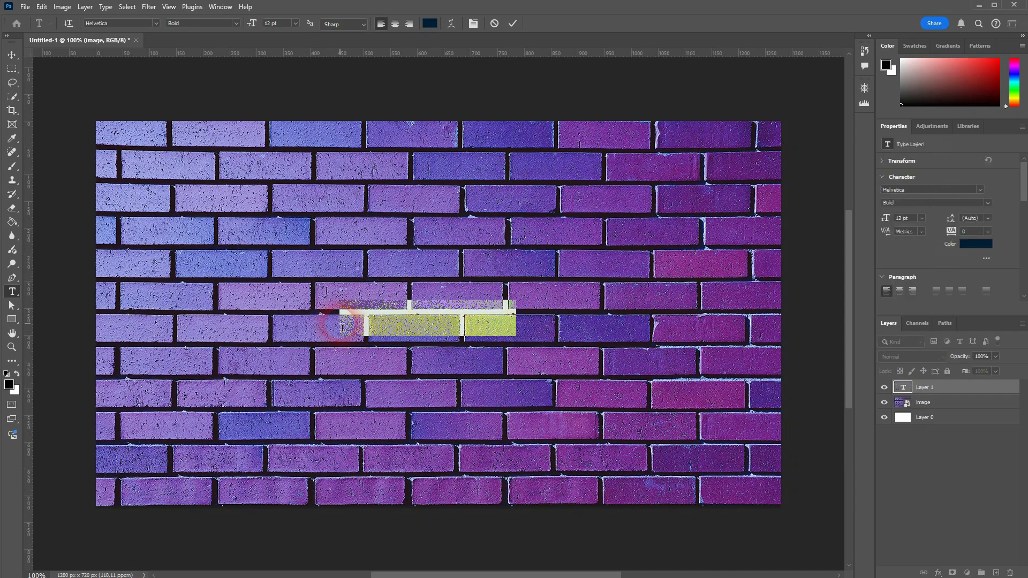
text(NEON)
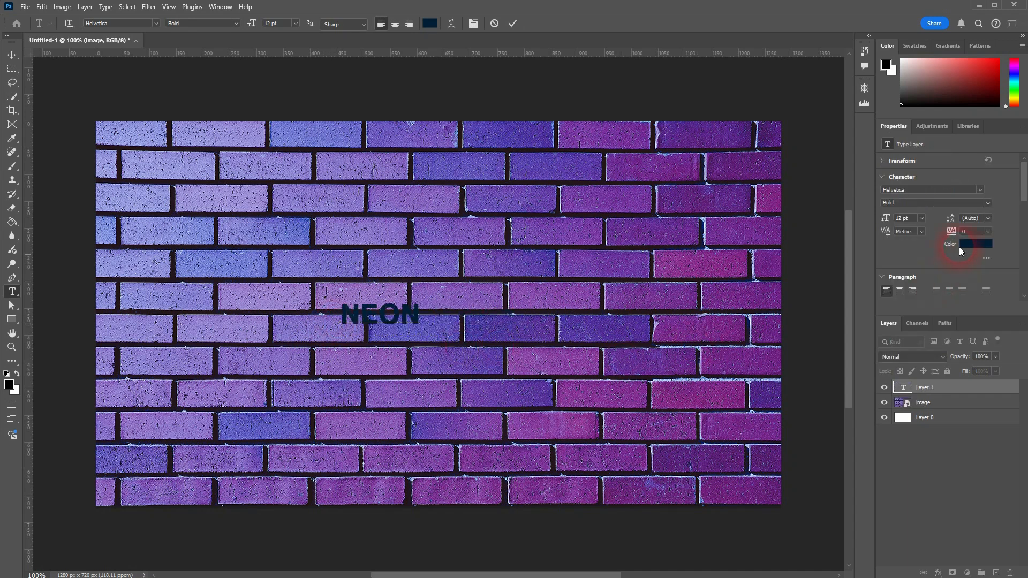
- Commit the NEON text and change its colour to white (#ffffff)
click(973, 244)
drag(791, 223, 708, 183)
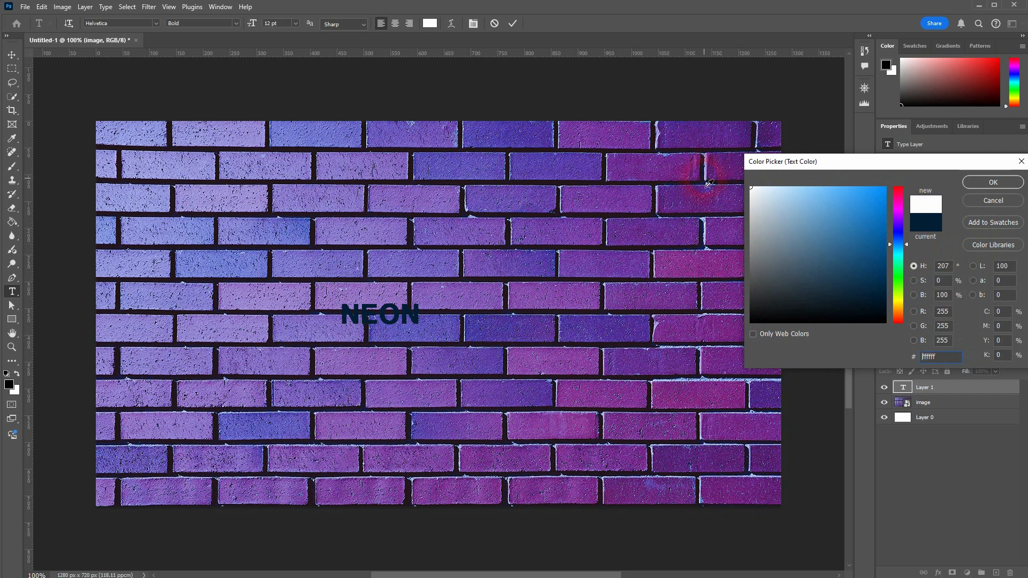
click(965, 186)
click(945, 403)
click(954, 388)
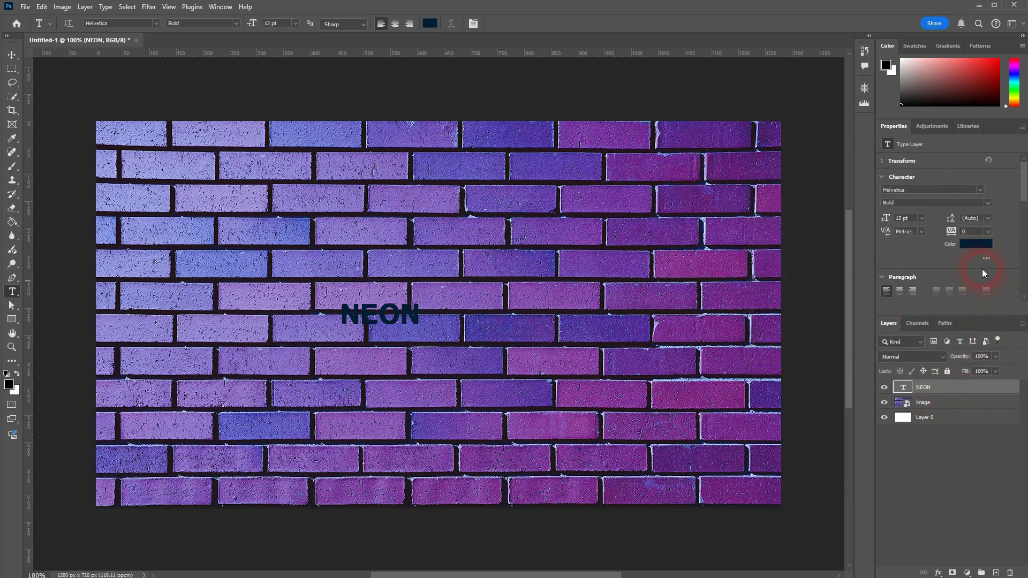
click(984, 249)
drag(770, 208, 751, 187)
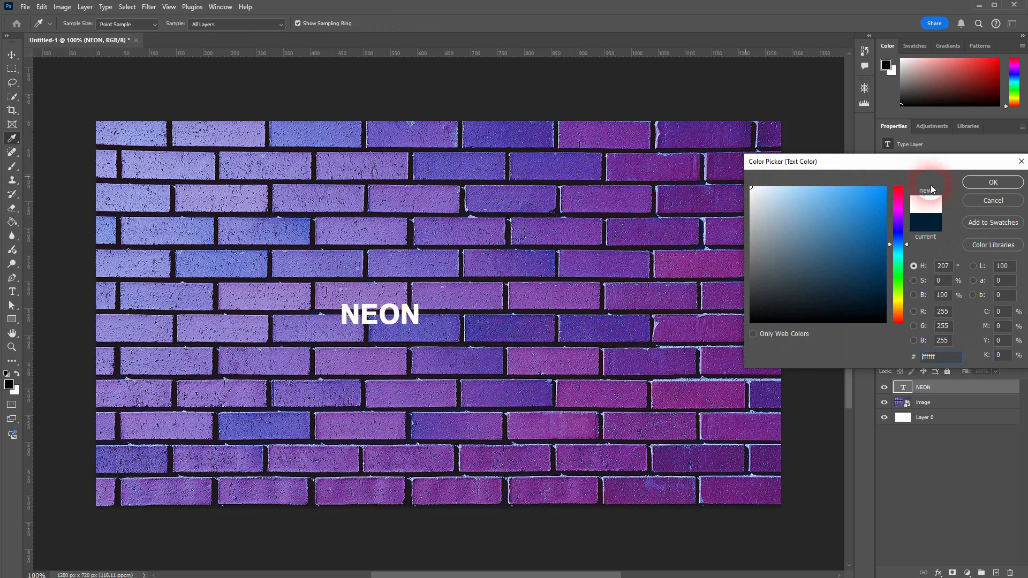
click(999, 181)
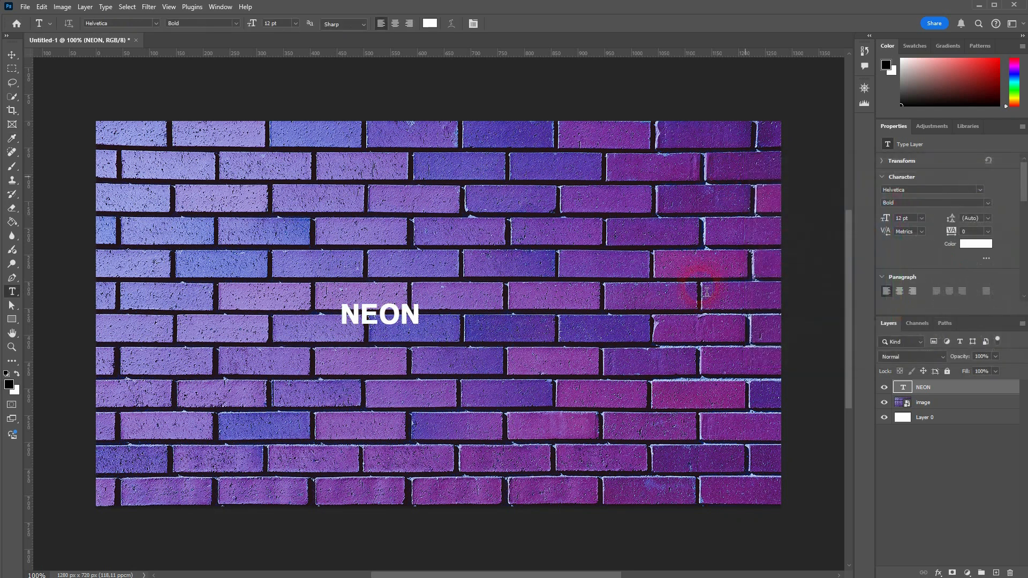
- Set the NEON text's font size to 100 pt
click(881, 220)
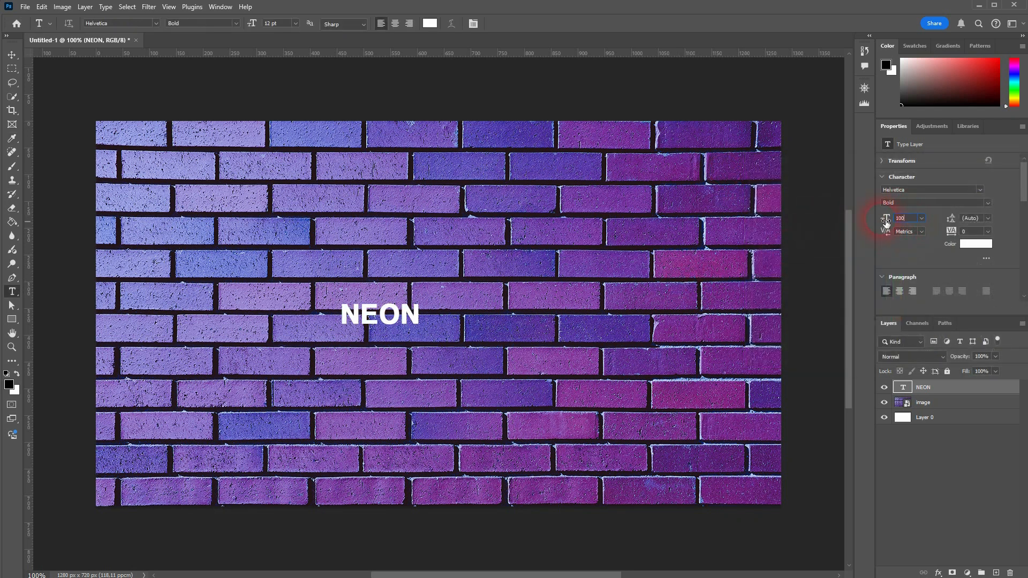
text(100)
key(Return)
click(590, 242)
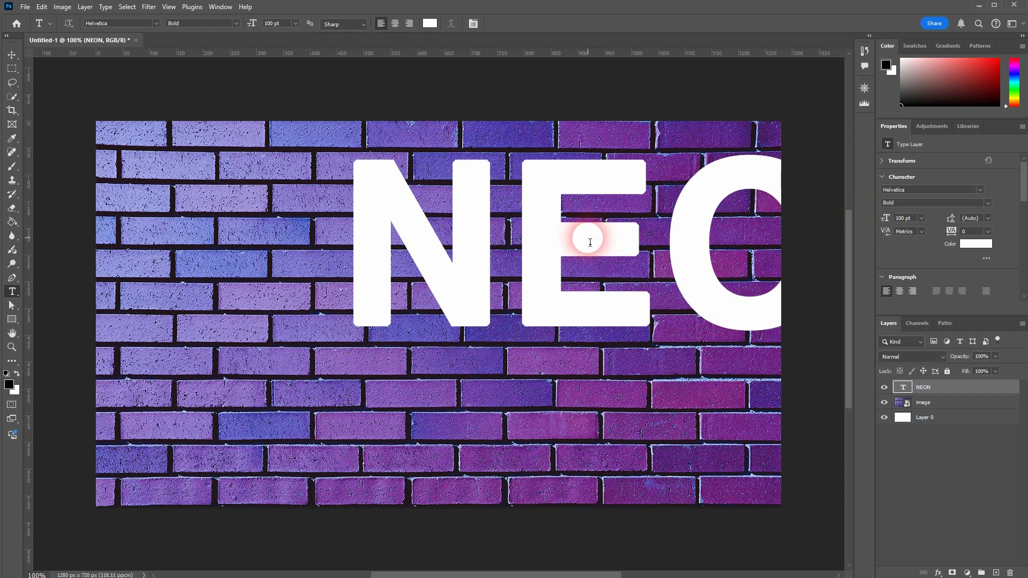
- Centre the NEON text horizontally and vertically on the whole canvas, and clear the selection
key(ctrl+a)
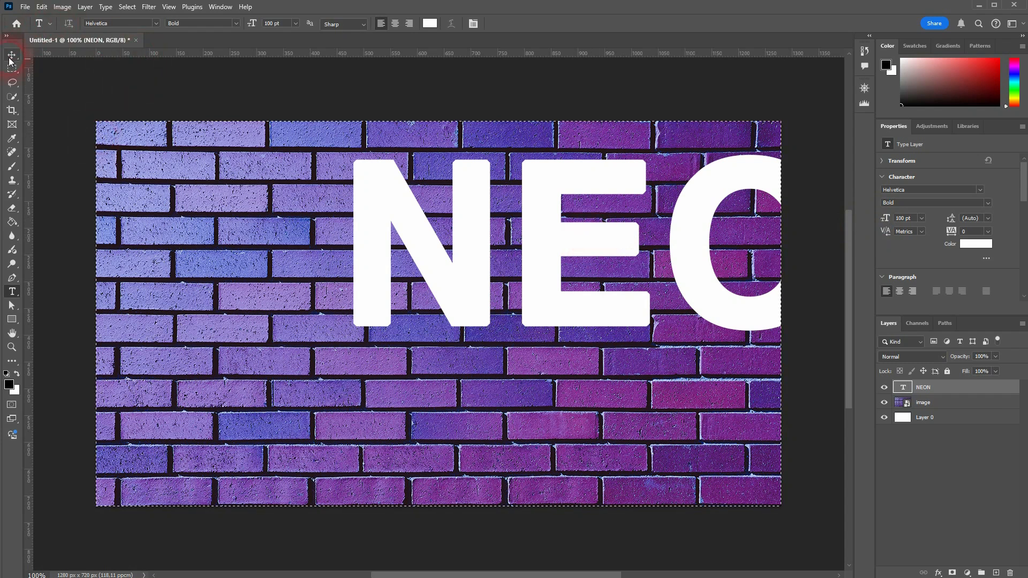
click(10, 58)
click(245, 25)
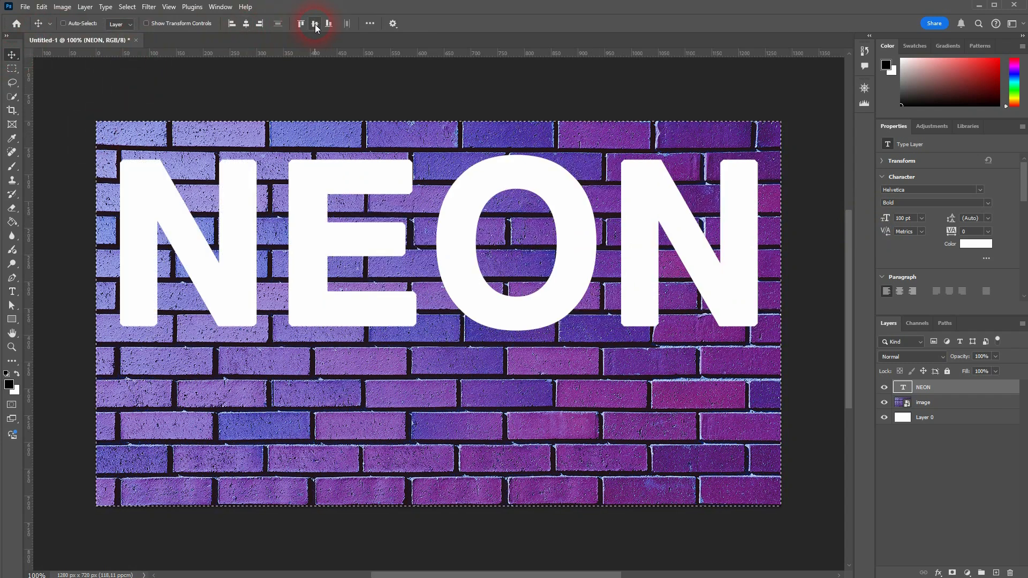
click(315, 24)
key(ctrl+d)
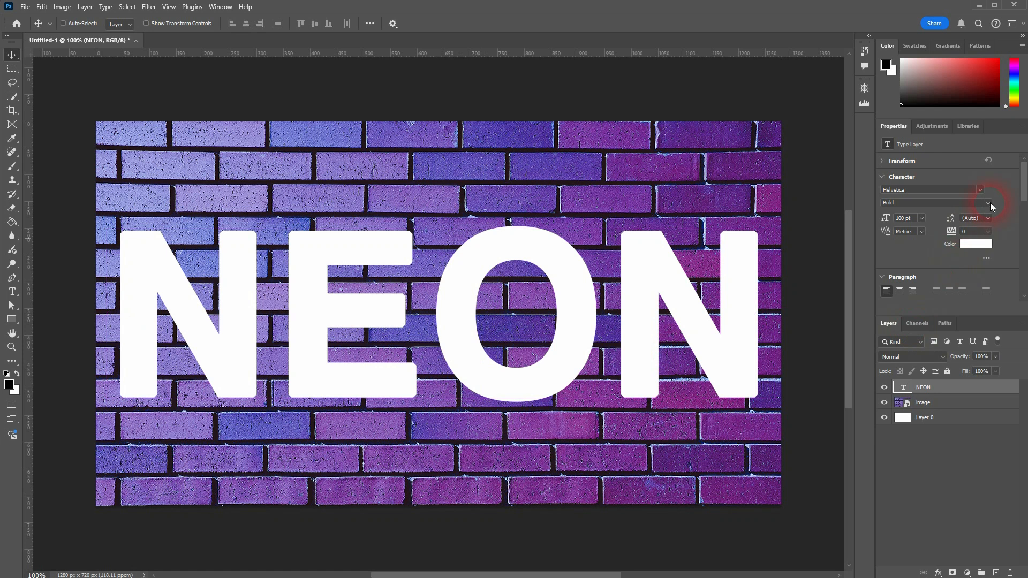
- Change the NEON text's font to Helvetica Light Regular
click(988, 204)
click(902, 218)
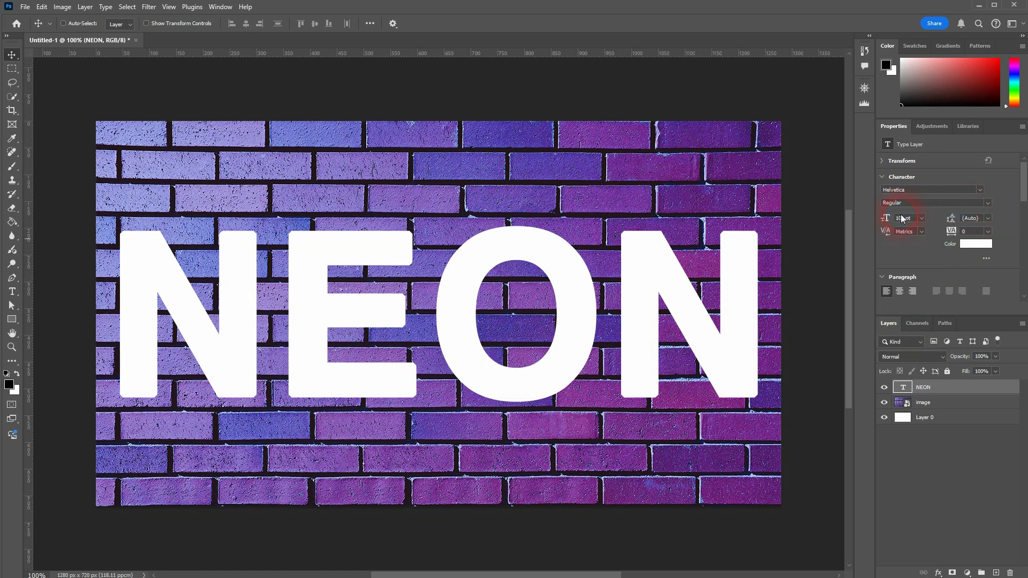
click(981, 190)
key(Up)
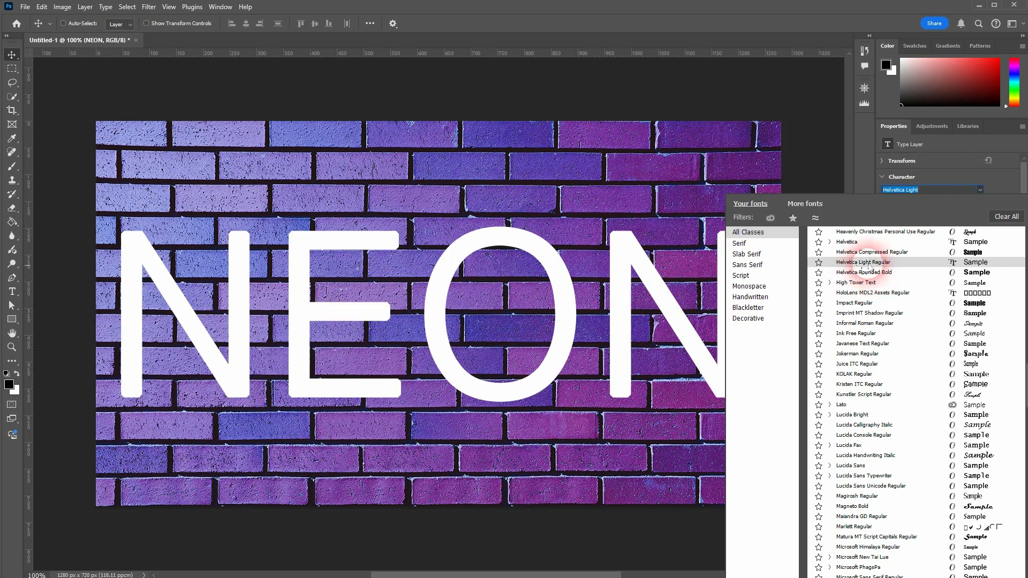
click(884, 266)
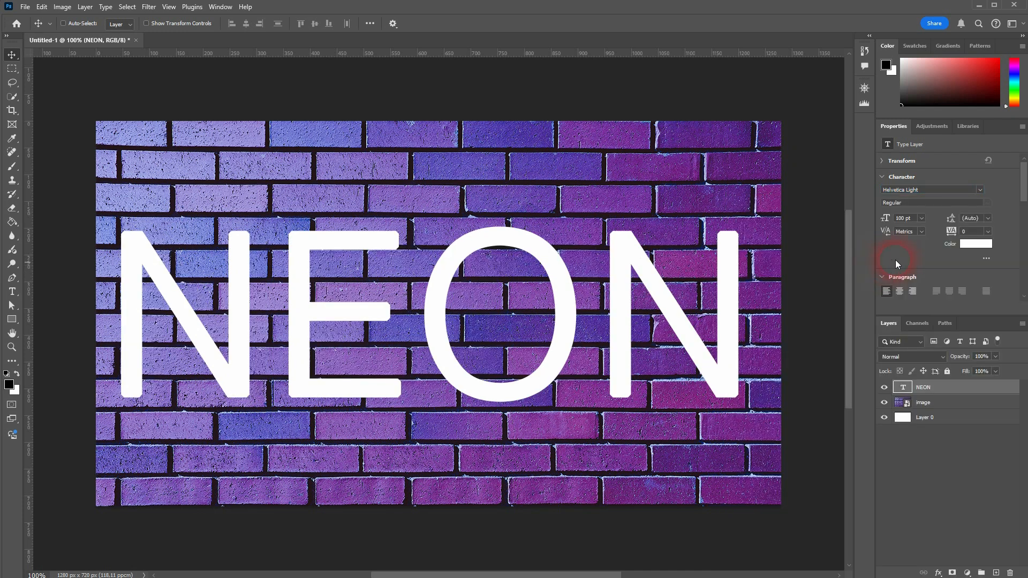
- Reduce the NEON text's size to 75 pt and centre it horizontally and vertically on the canvas
click(358, 321)
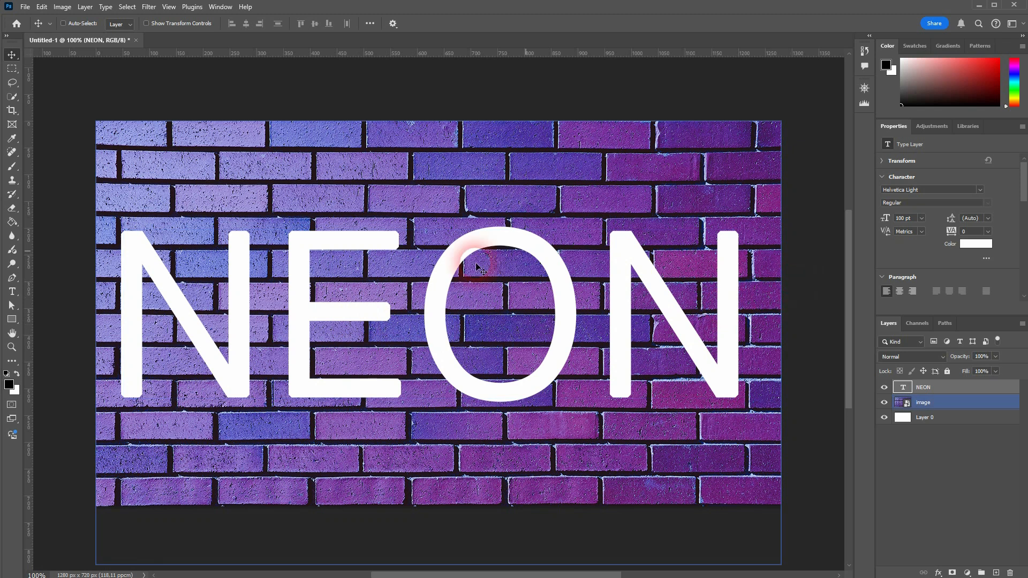
click(901, 220)
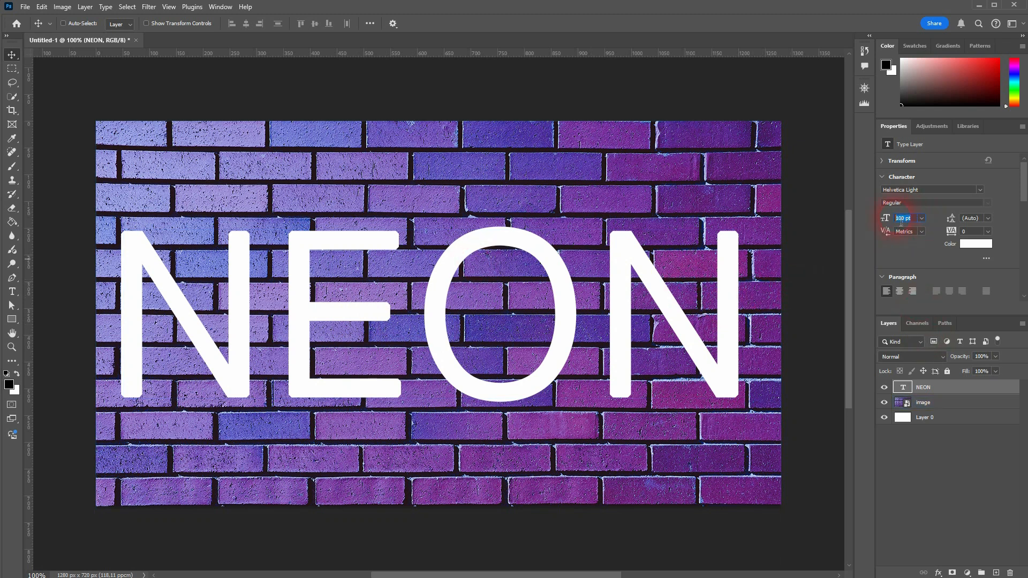
text(75)
key(Return)
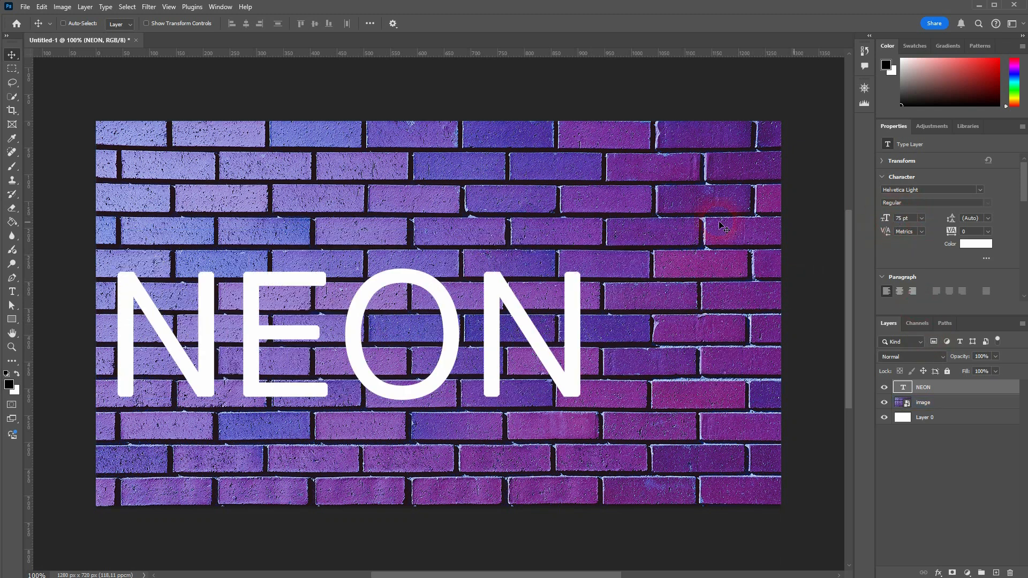
key(ctrl+a)
click(314, 23)
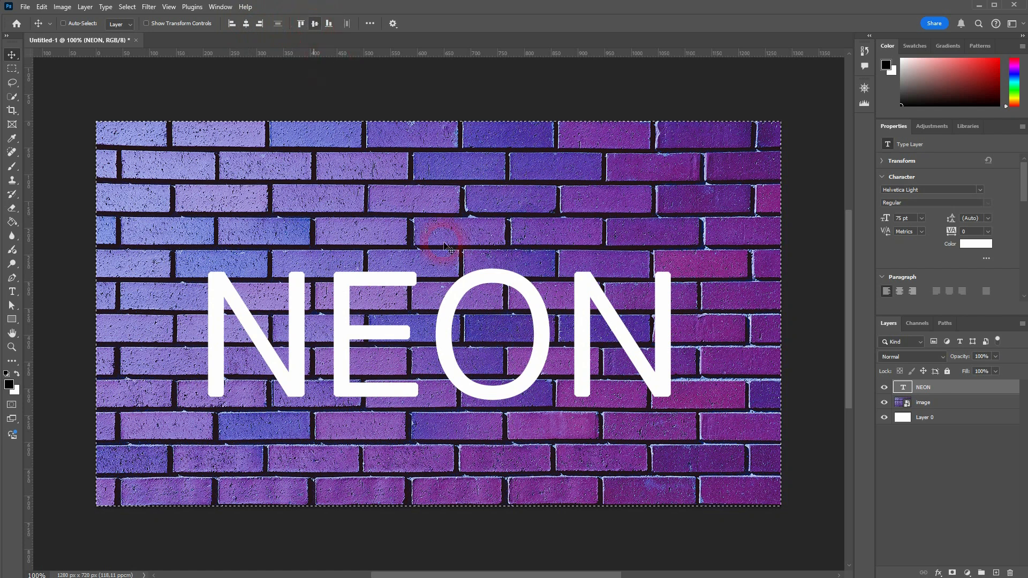
key(ctrl+d)
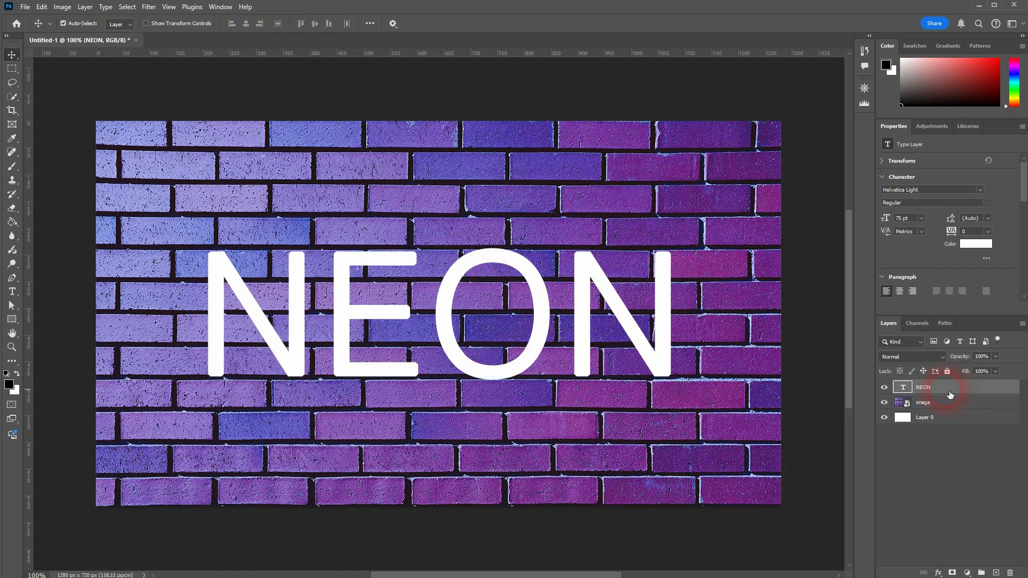
- Set the NEON text's colour to bright red (#e71b1b)
click(971, 244)
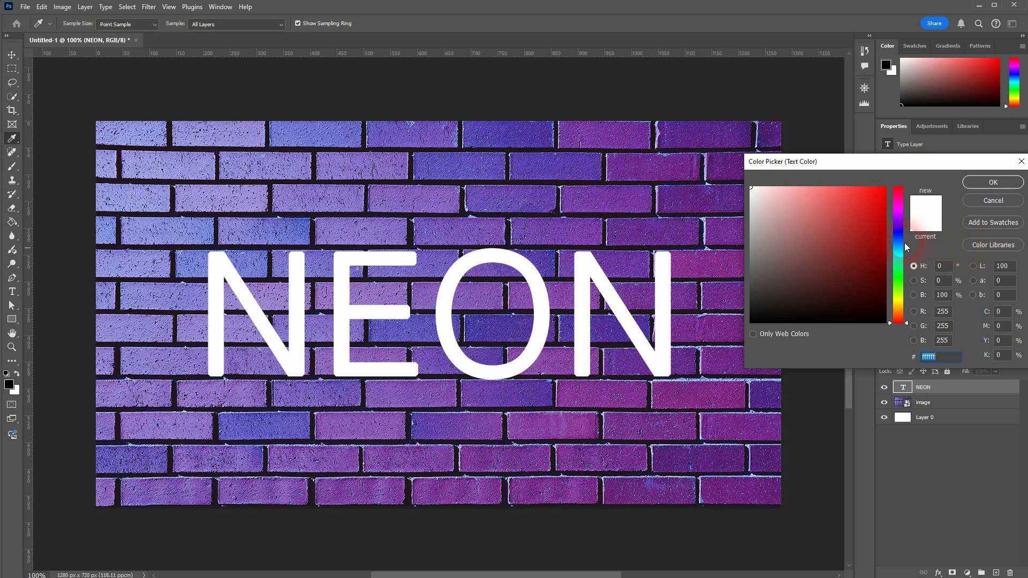
click(536, 141)
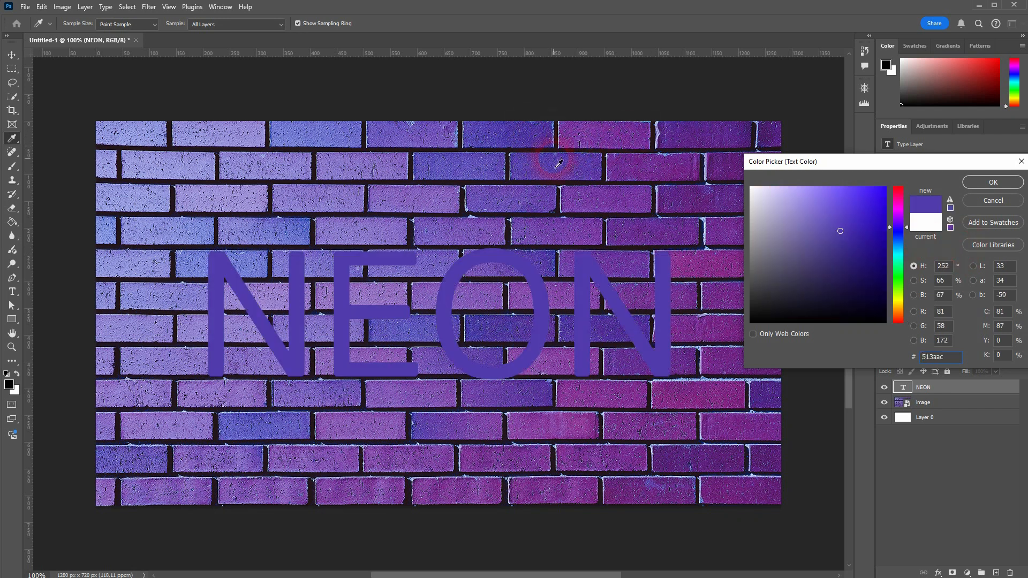
click(901, 252)
drag(900, 253, 900, 248)
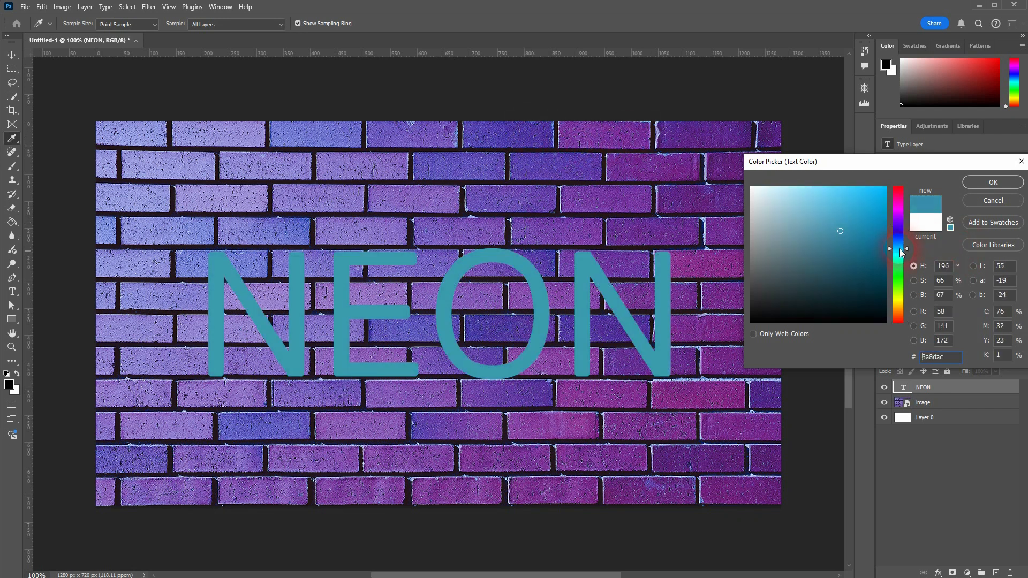
drag(835, 228, 876, 202)
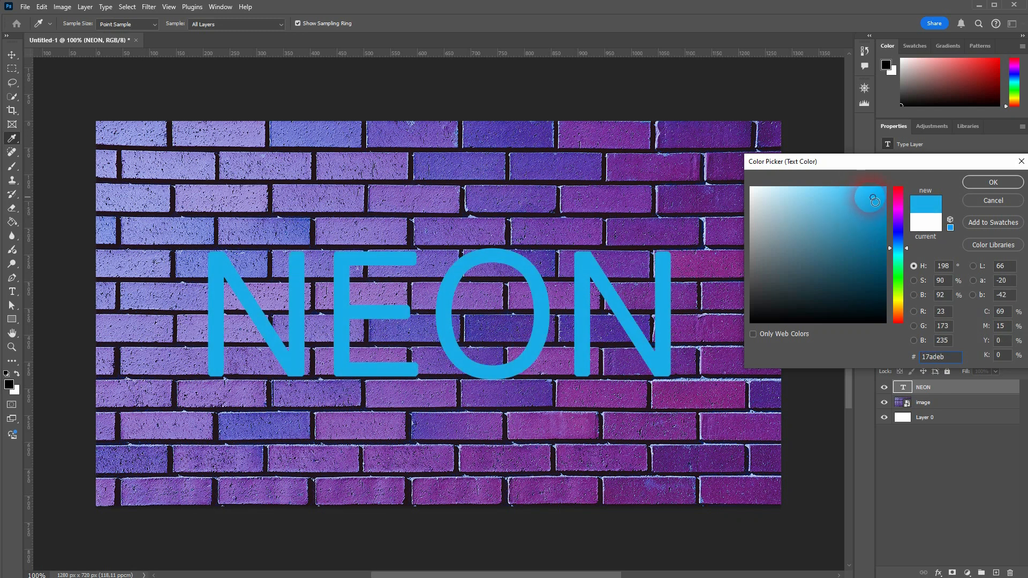
mouse_move(899, 248)
mouse_down()
mouse_move(904, 183)
mouse_move(873, 202)
mouse_move(875, 213)
mouse_move(875, 205)
mouse_up()
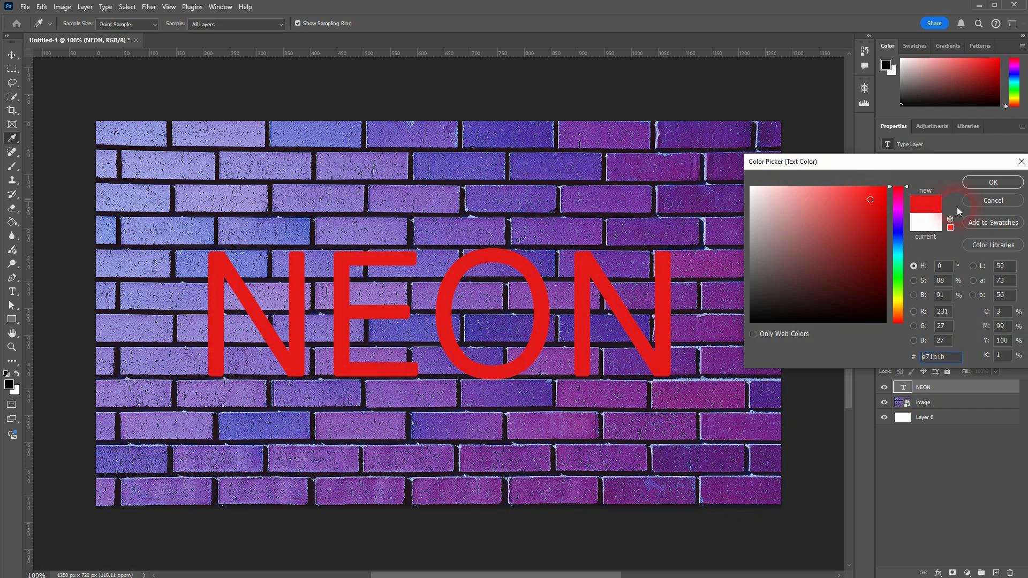
click(978, 182)
key(v)
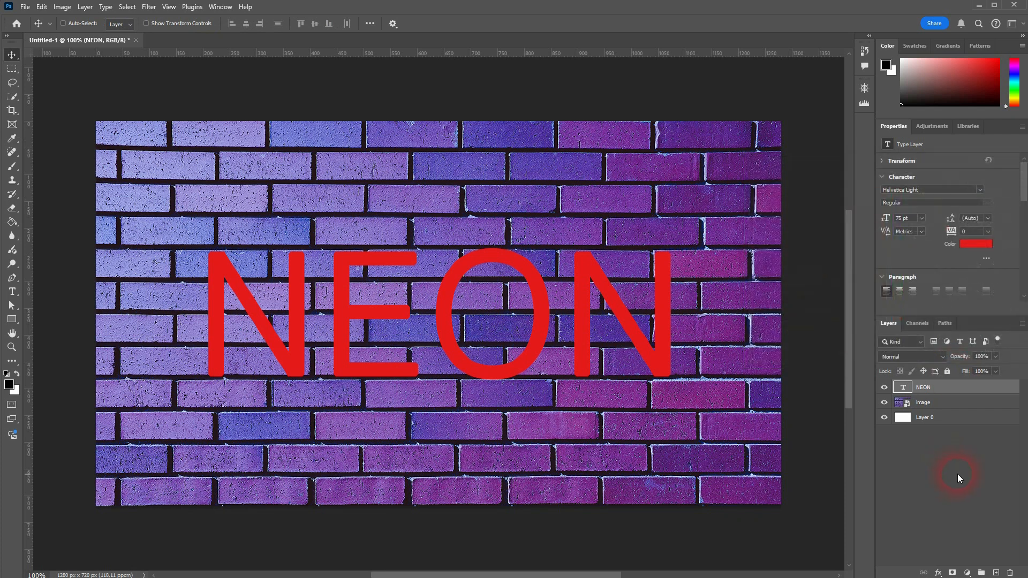
- Duplicate the NEON text layer
click(963, 417)
click(958, 388)
key(ctrl+j)
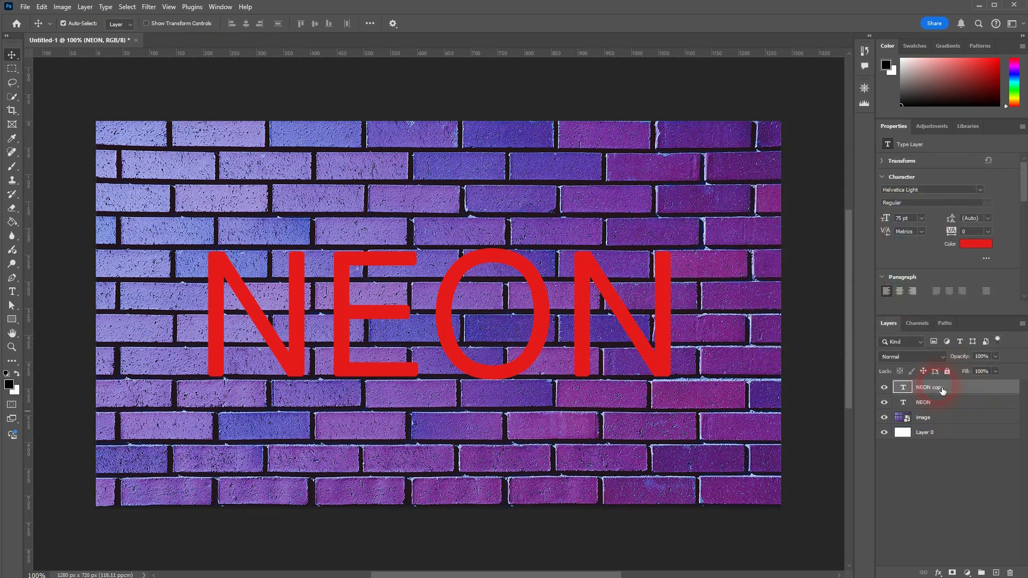
- Open the blending options of the NEON copy layer and enable the Inner Glow effect
click(942, 406)
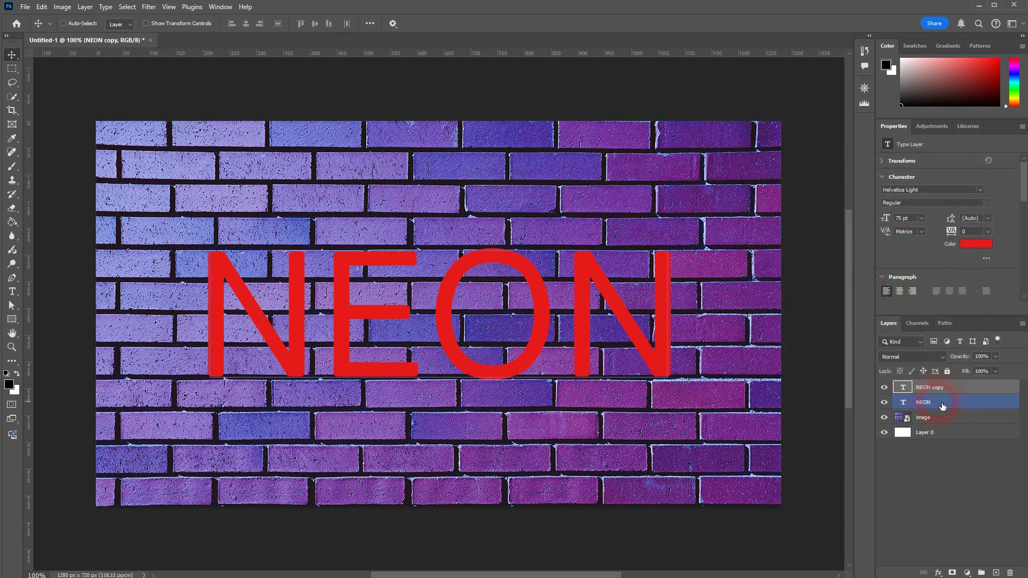
click(930, 388)
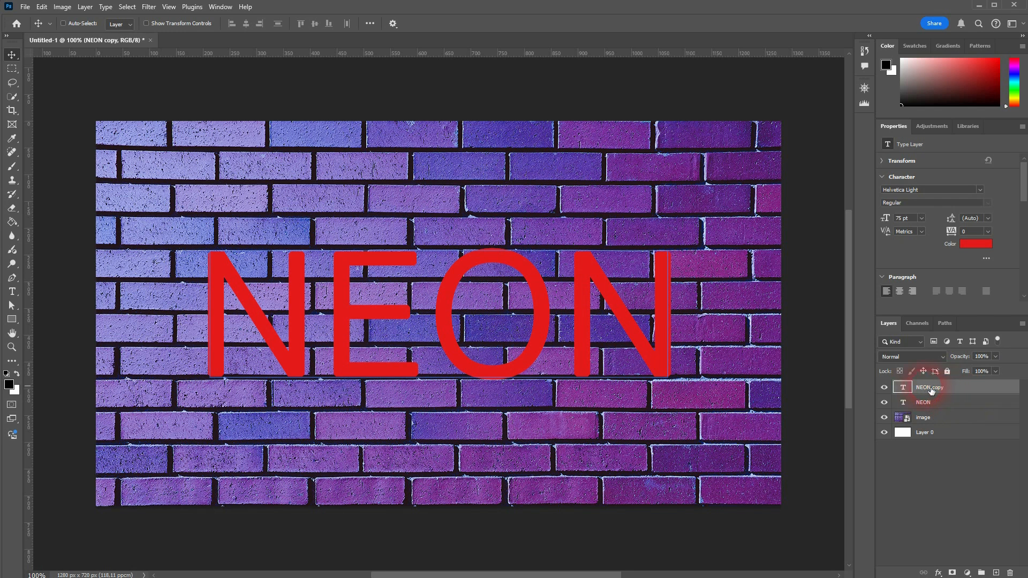
right_click(931, 391)
click(949, 120)
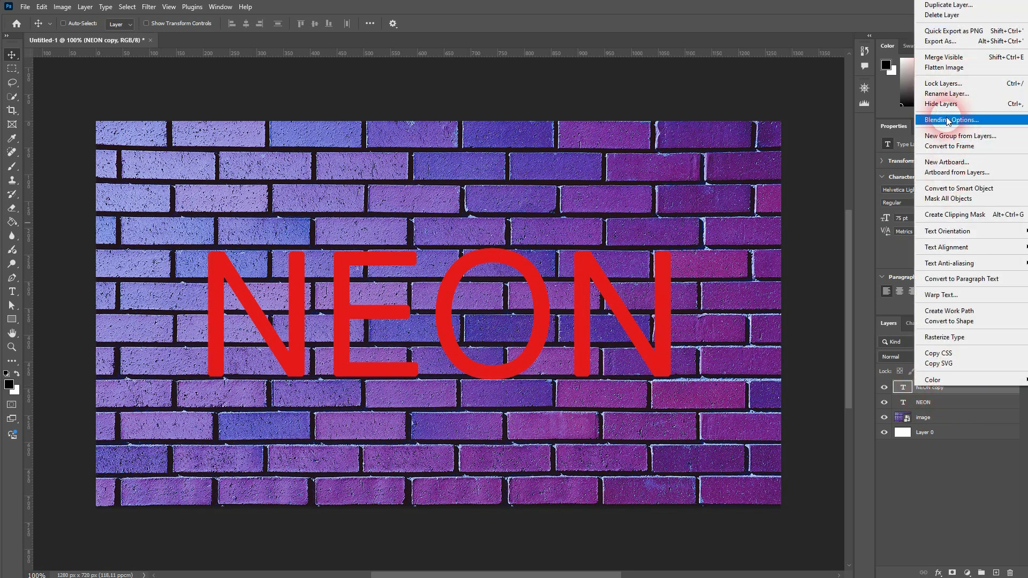
click(985, 121)
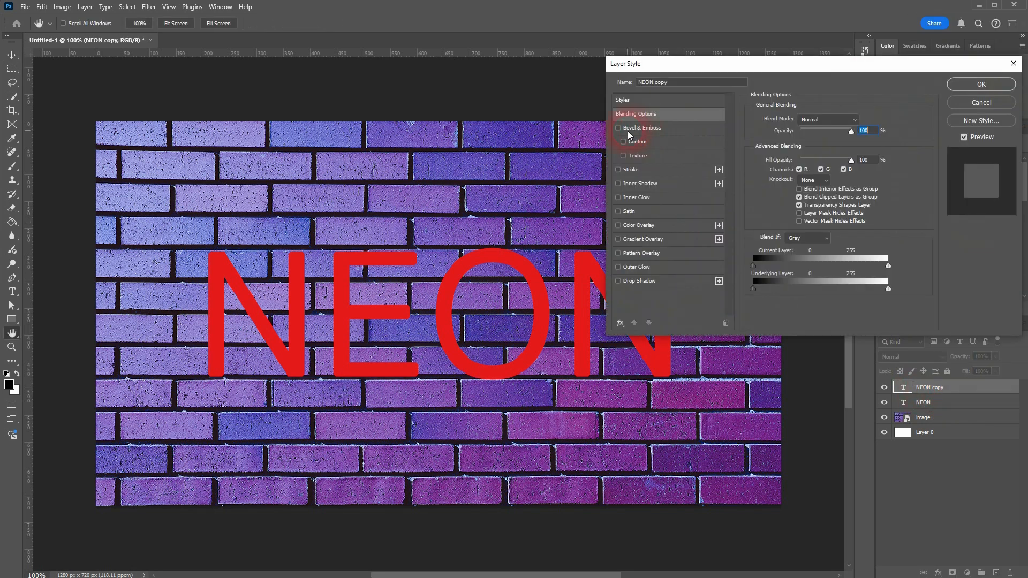
click(618, 198)
click(637, 197)
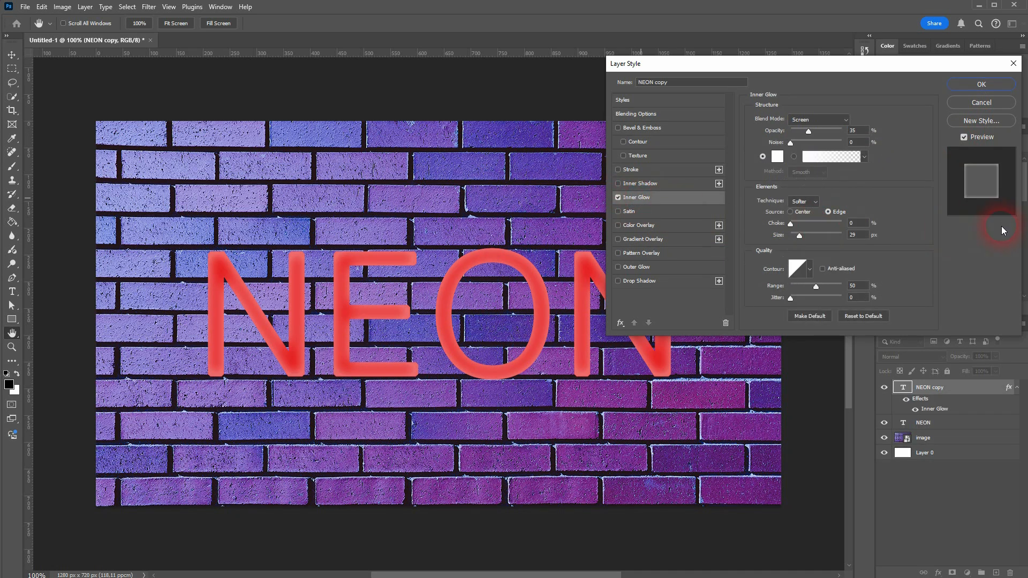
- Set the Inner Glow colour of the NEON copy layer to light pink (#ffaaaa)
click(777, 157)
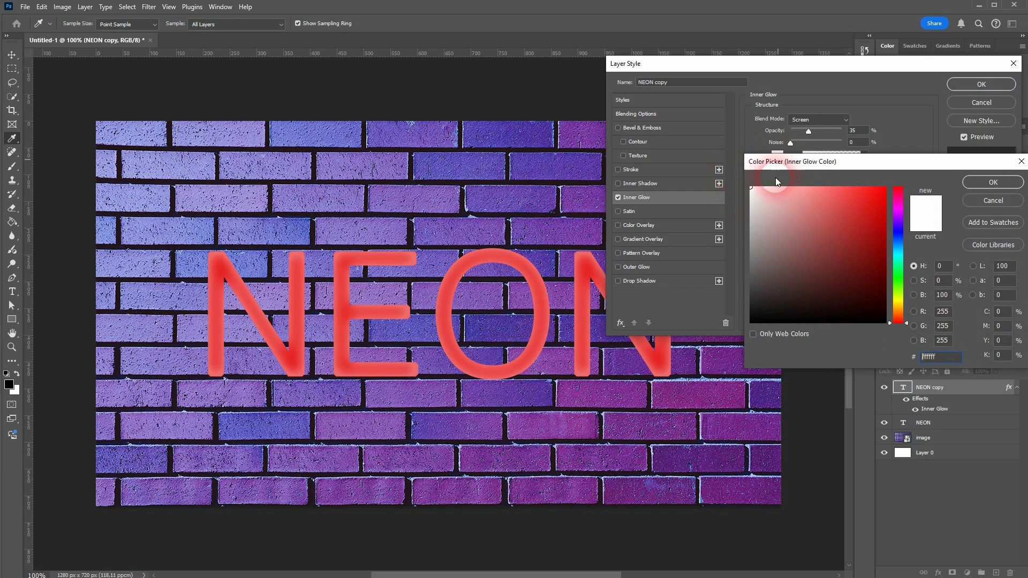
click(783, 187)
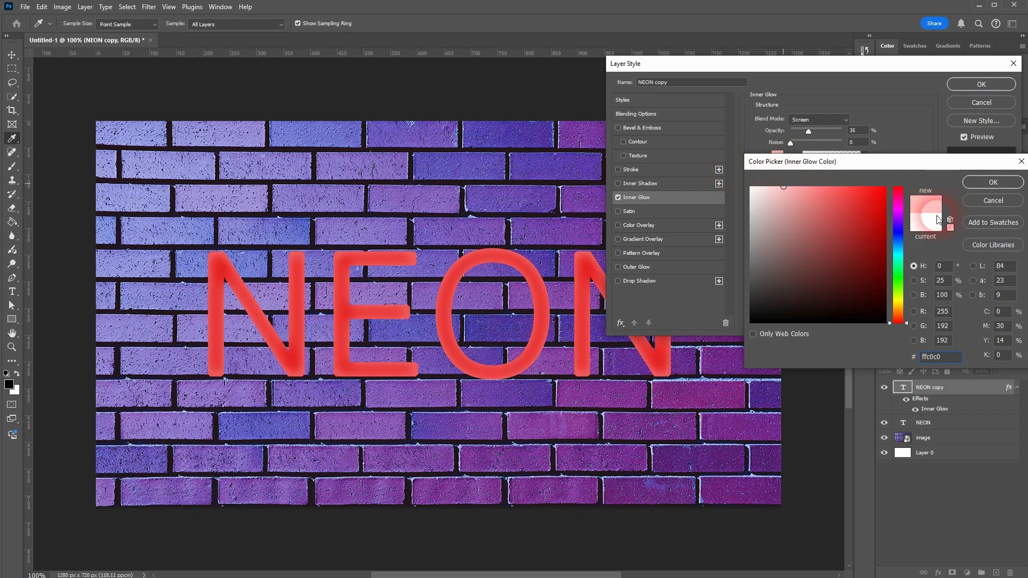
click(900, 186)
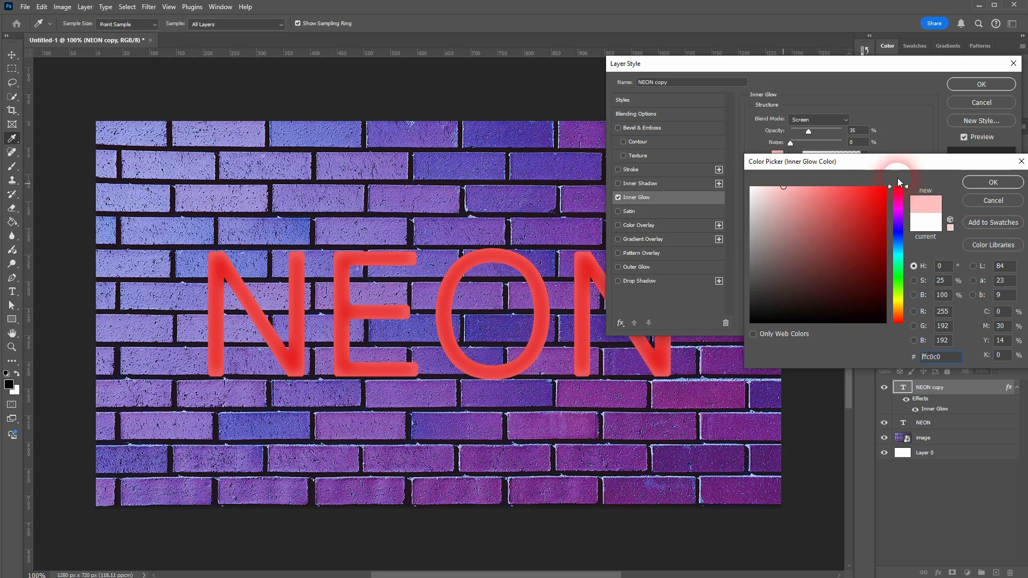
mouse_move(798, 194)
mouse_down()
mouse_move(885, 187)
mouse_move(795, 187)
mouse_up()
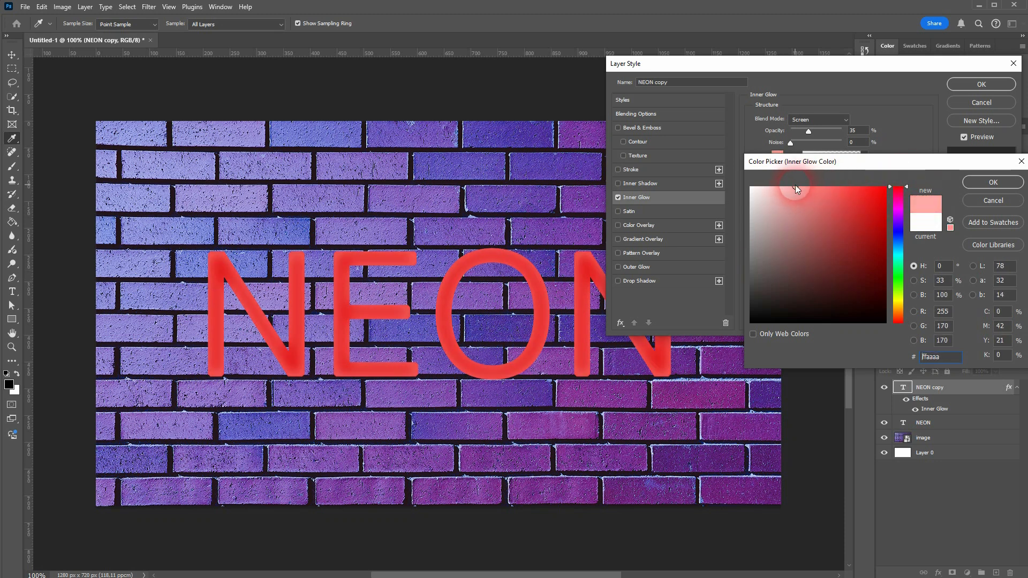
click(984, 183)
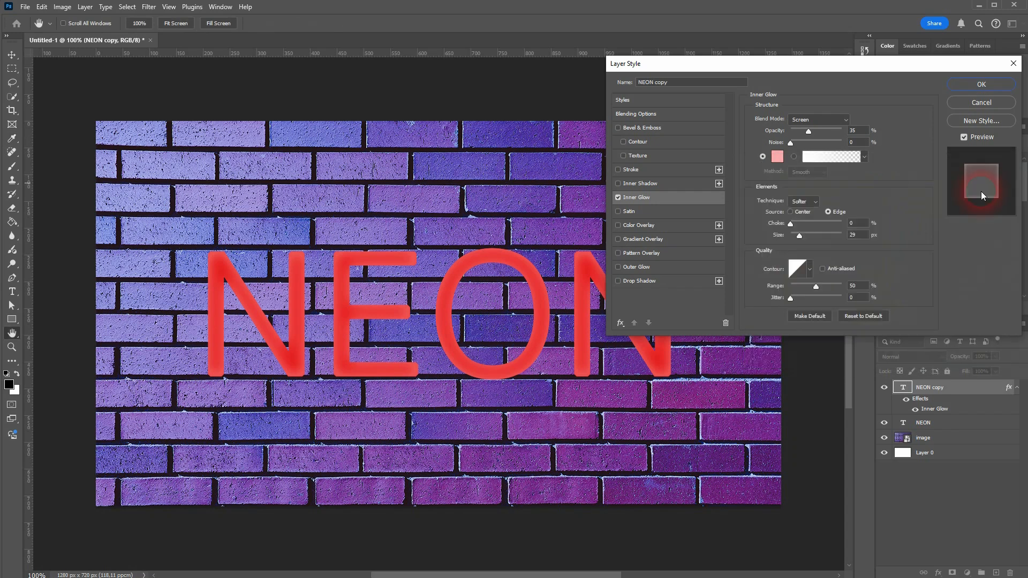
- Set the Inner Glow's opacity to 100% and its blend mode to Normal
drag(809, 130, 856, 139)
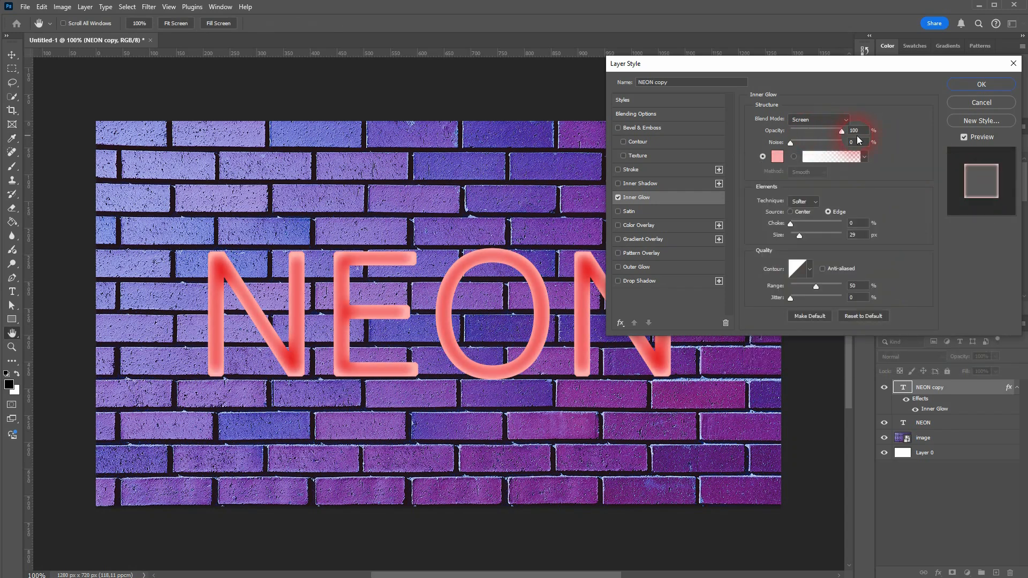
click(833, 120)
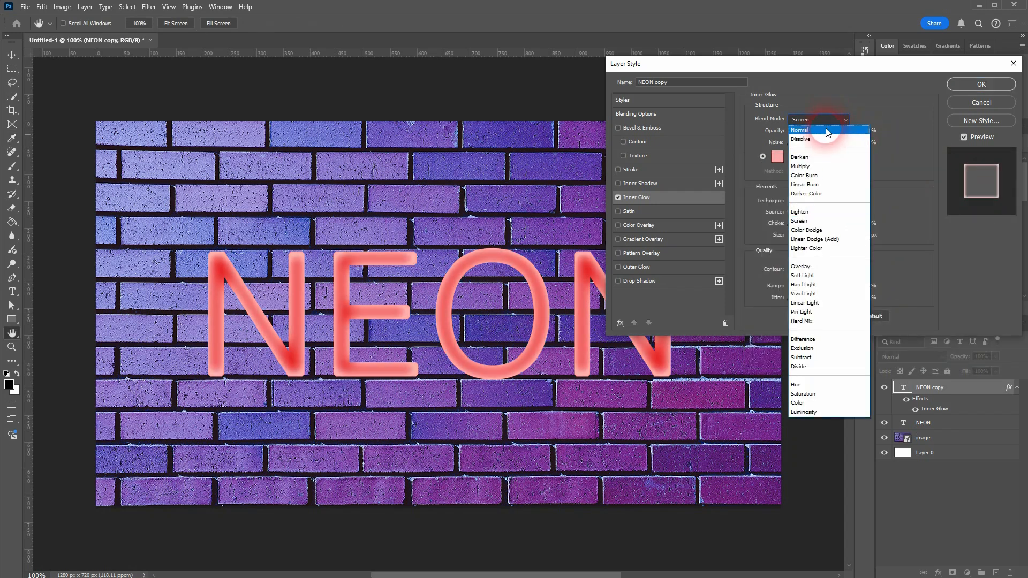
click(828, 131)
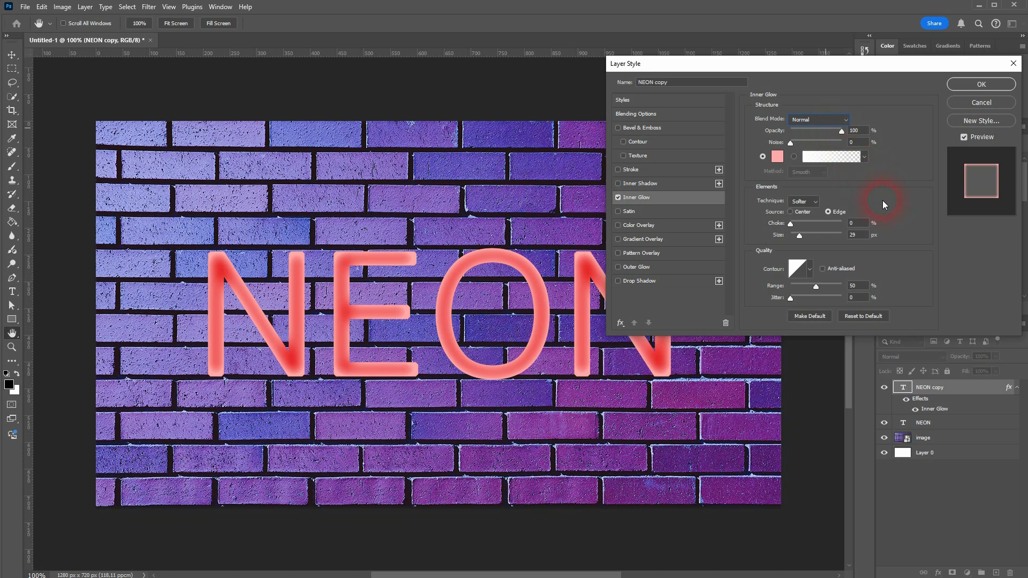
- Make the Inner Glow radiate from the centre, with 0% noise, 0% choke and a size of 23 px
click(790, 212)
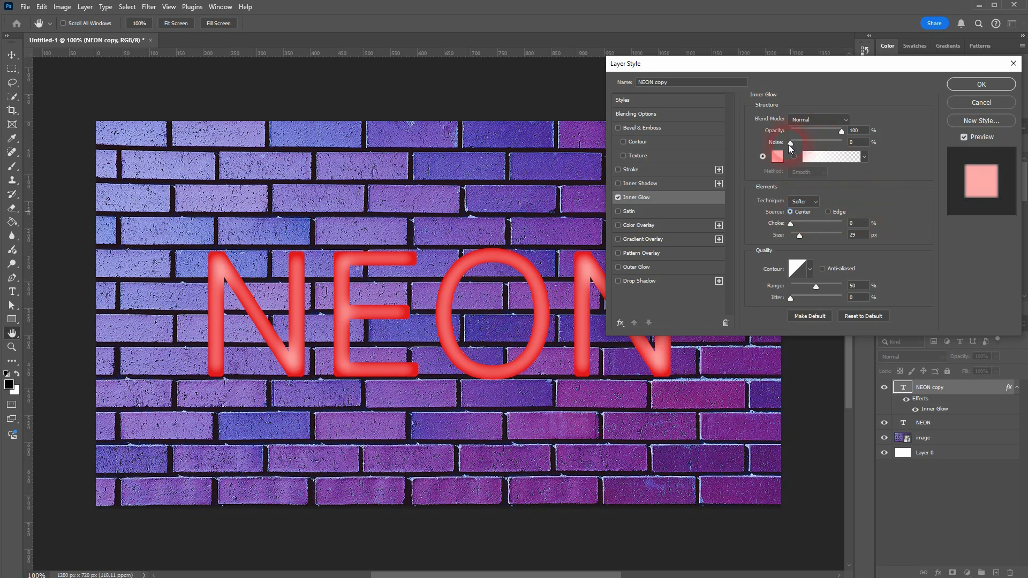
drag(790, 144, 740, 149)
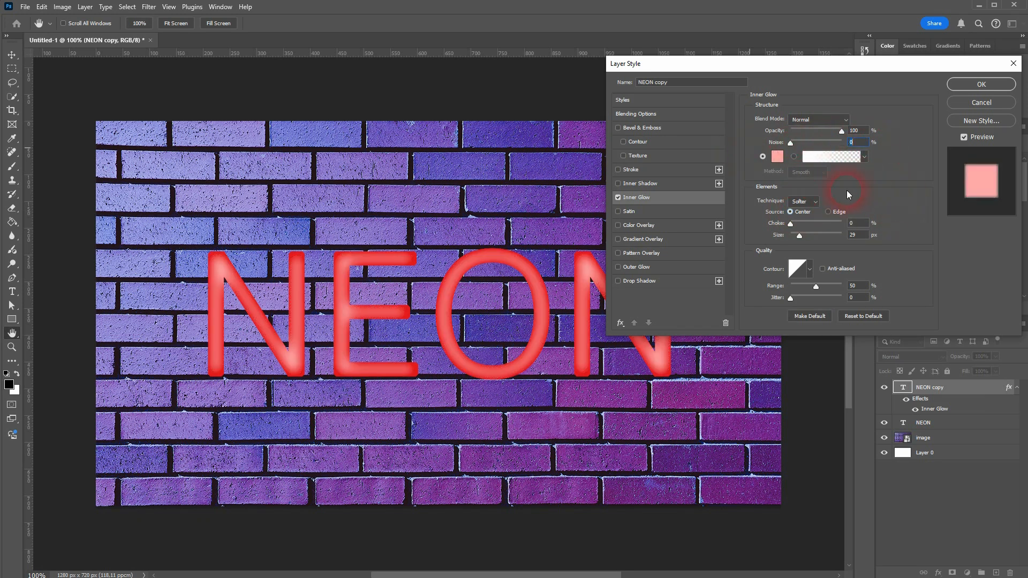
mouse_move(790, 224)
mouse_down()
mouse_move(868, 225)
mouse_move(749, 231)
mouse_move(799, 236)
mouse_up()
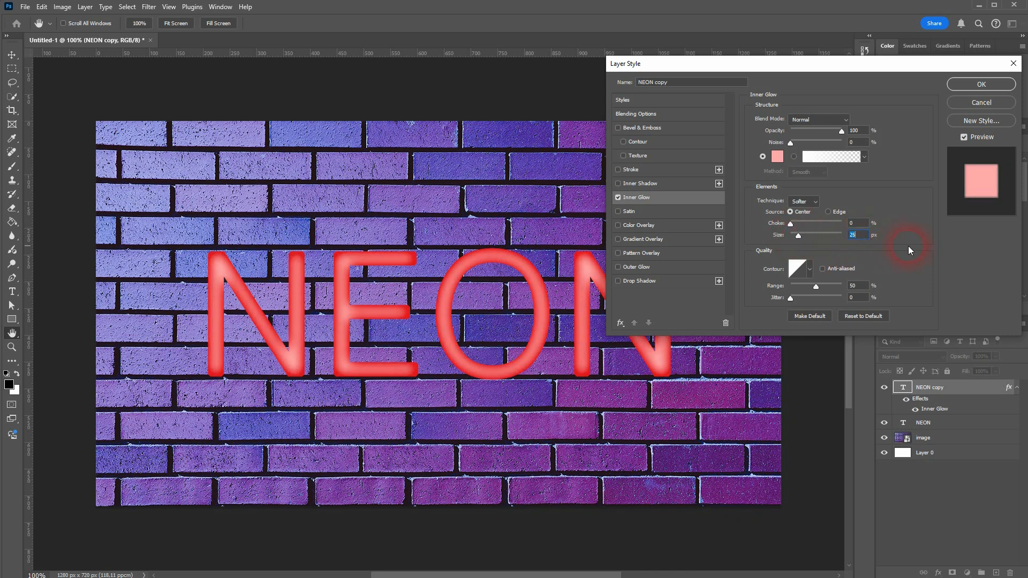
key(Down)
key(Down)
key(Down)
key(Down)
key(Down)
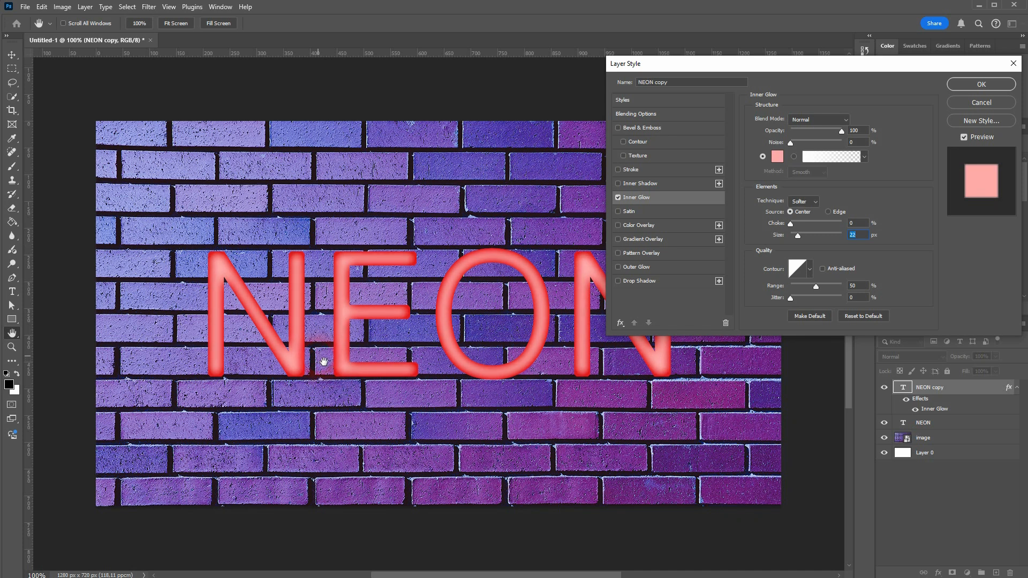
key(Up)
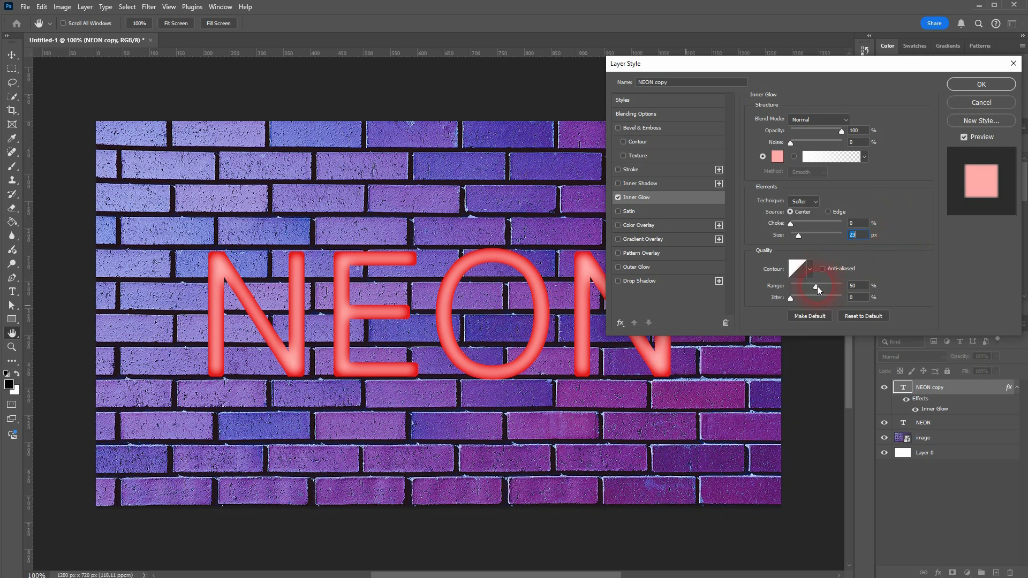
- Set the Inner Glow's range to 29%
mouse_move(817, 286)
mouse_down()
mouse_move(846, 286)
mouse_move(826, 287)
mouse_up()
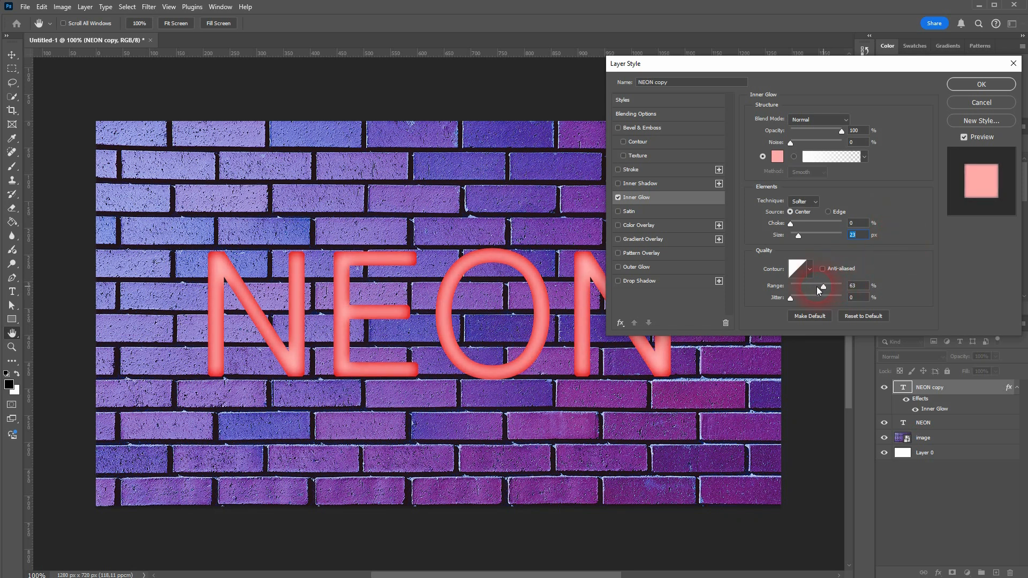
click(794, 287)
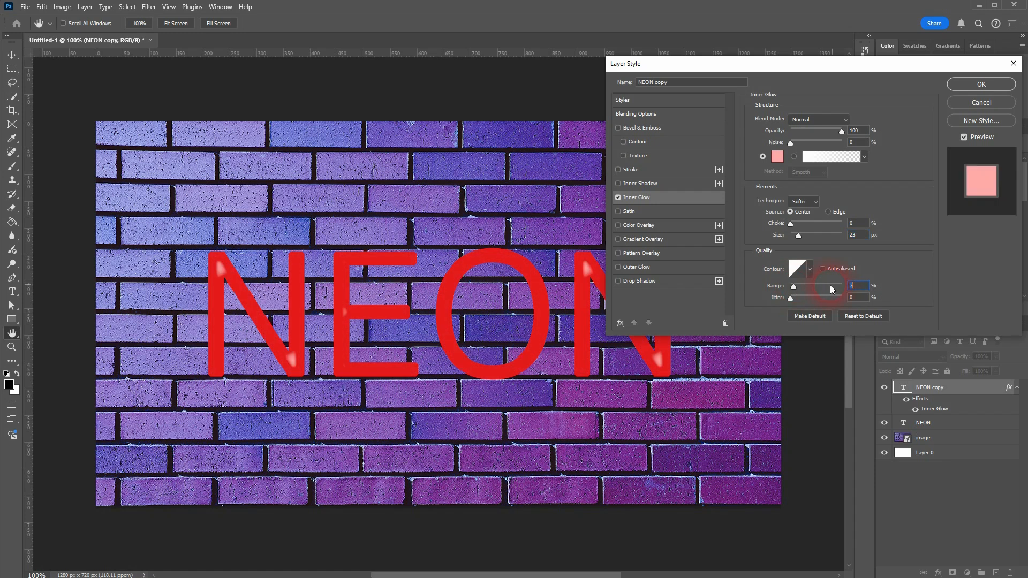
drag(795, 288, 805, 288)
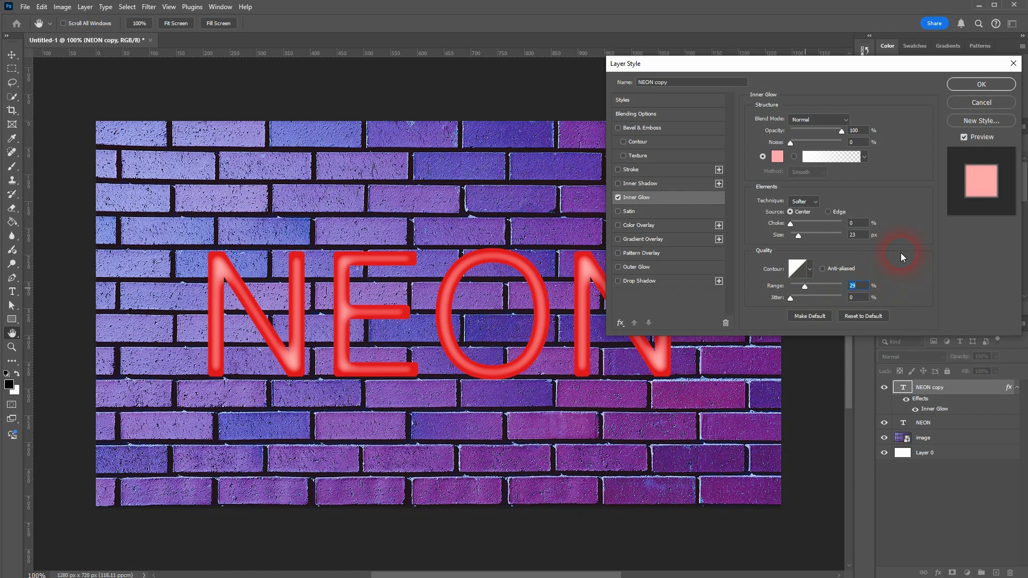
- Keep the Linear preset for the Inner Glow contour and apply the layer style to the NEON copy layer
click(798, 267)
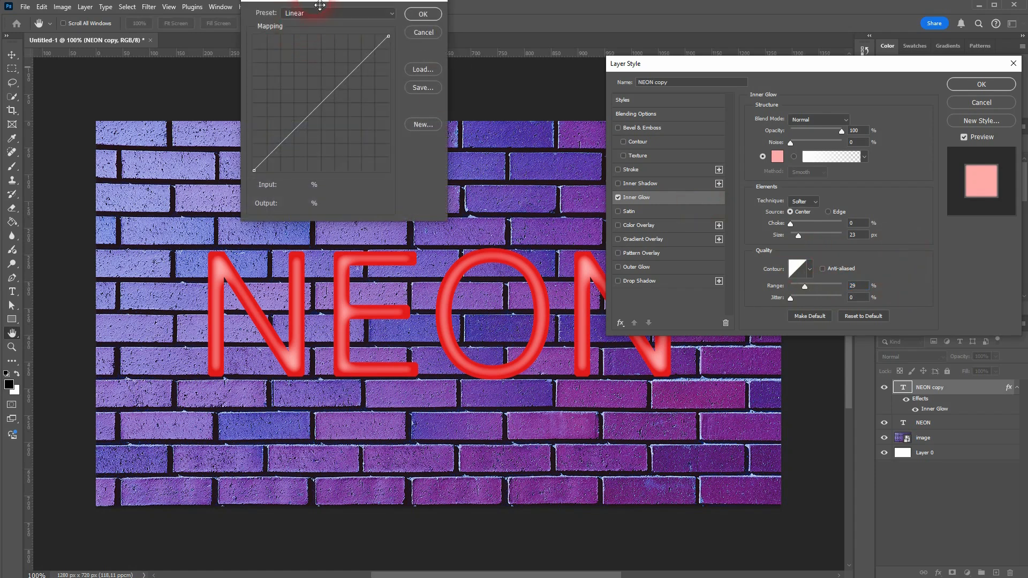
click(321, 13)
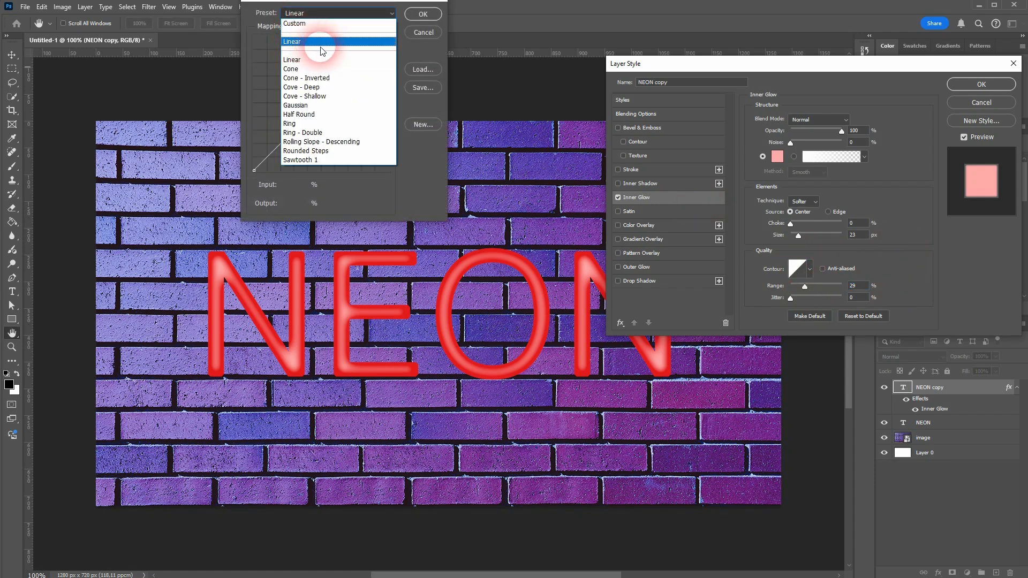
click(423, 14)
click(423, 14)
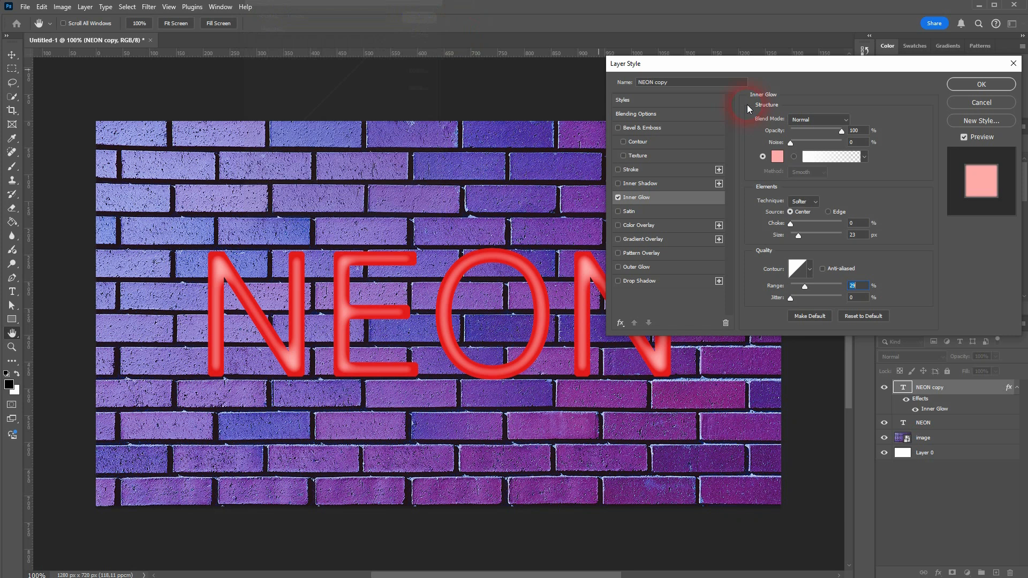
click(1004, 91)
- Open the blending options of the original NEON layer and enable the Outer Glow effect
click(923, 437)
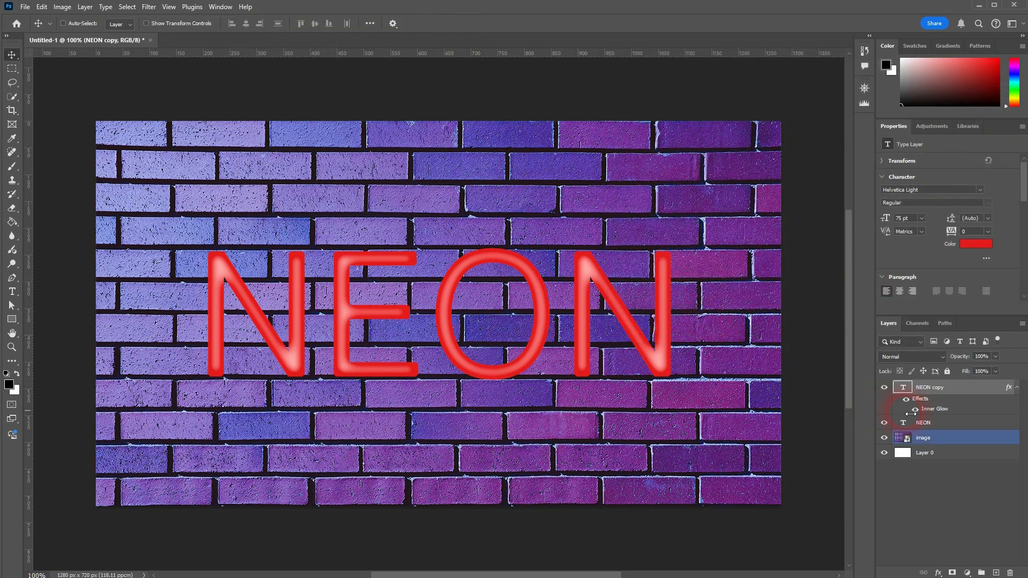
click(958, 422)
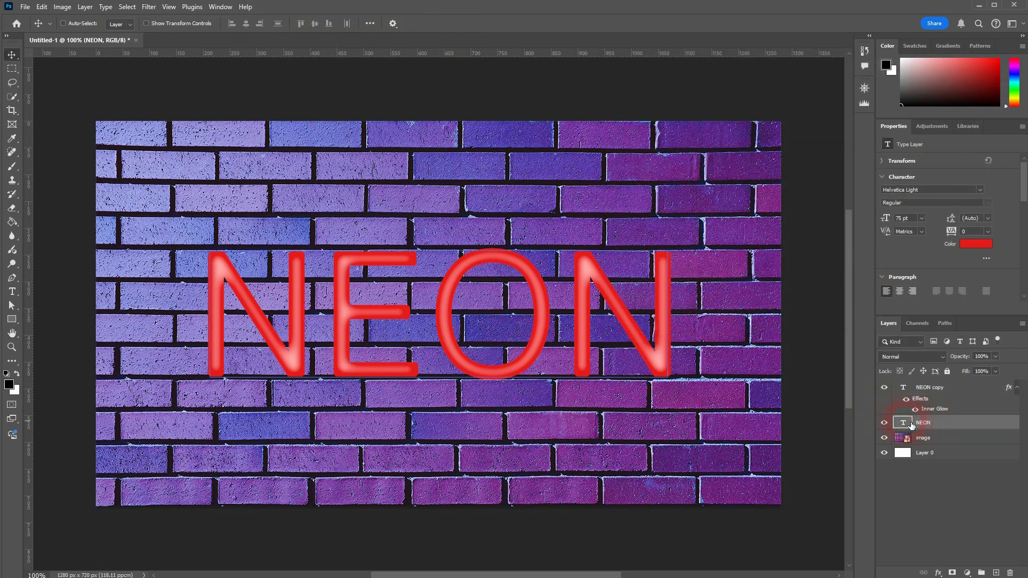
right_click(958, 424)
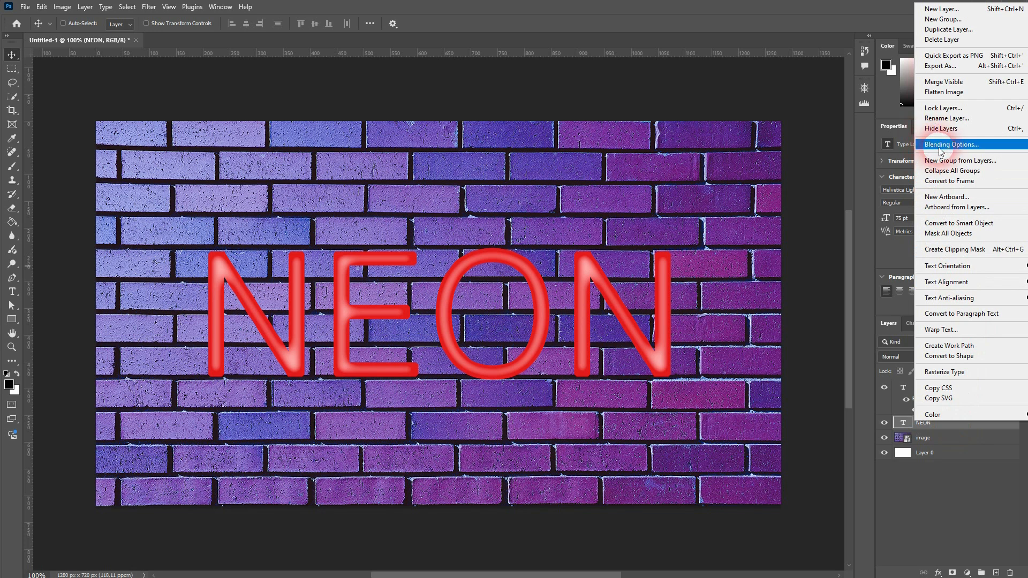
click(988, 142)
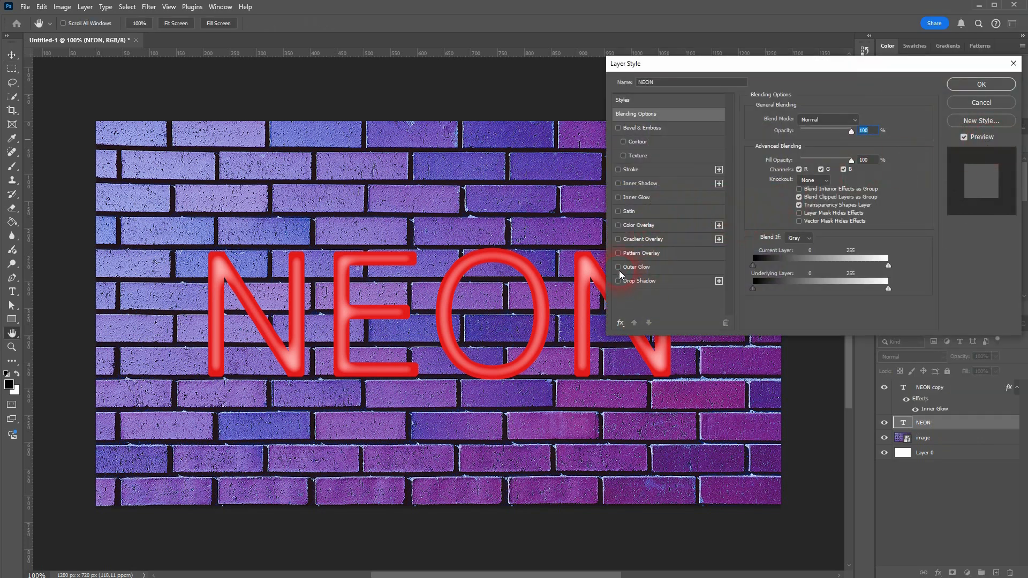
click(618, 267)
click(642, 270)
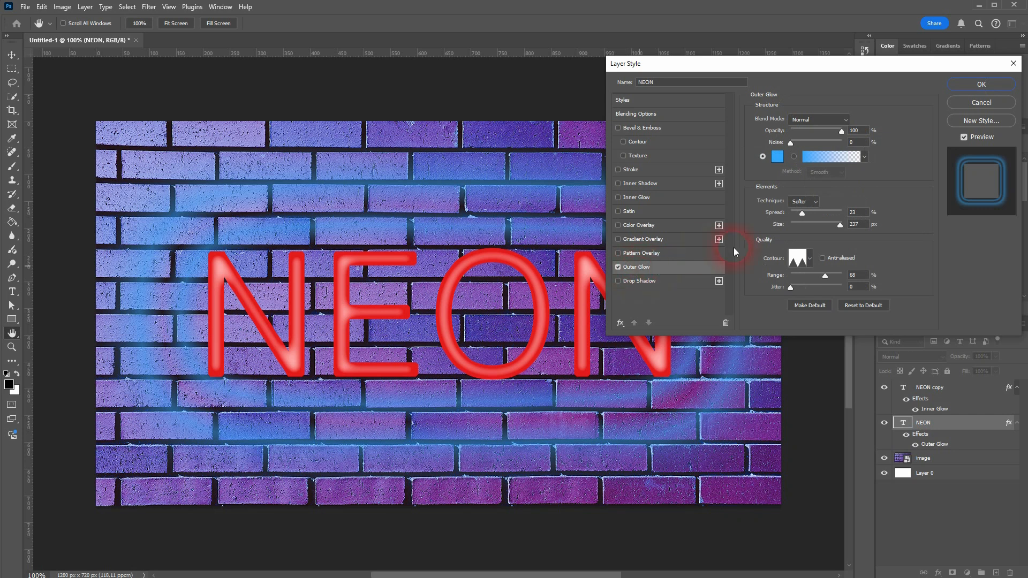
- Set the Outer Glow's contour to the Linear preset
click(801, 259)
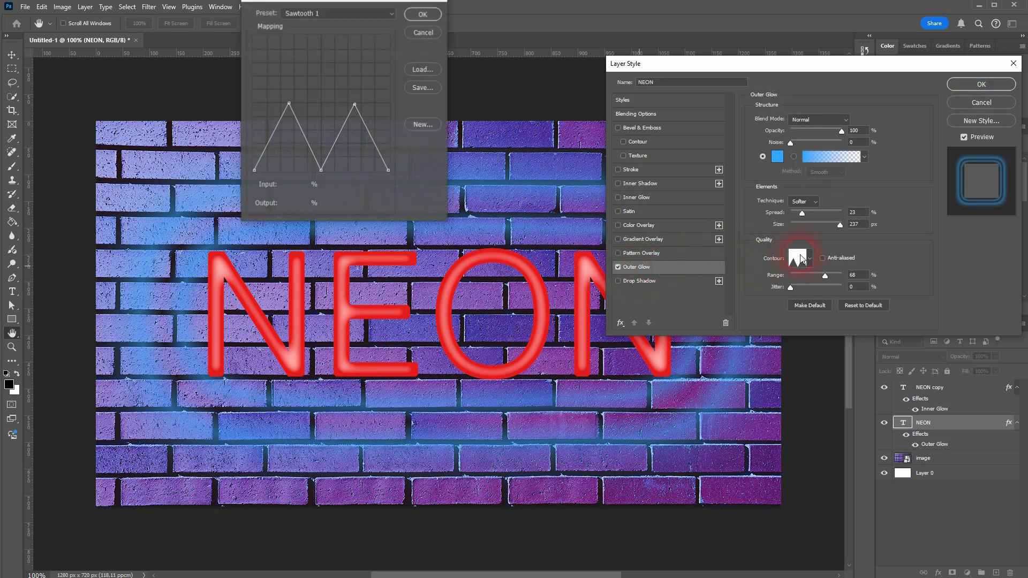
click(329, 16)
click(328, 60)
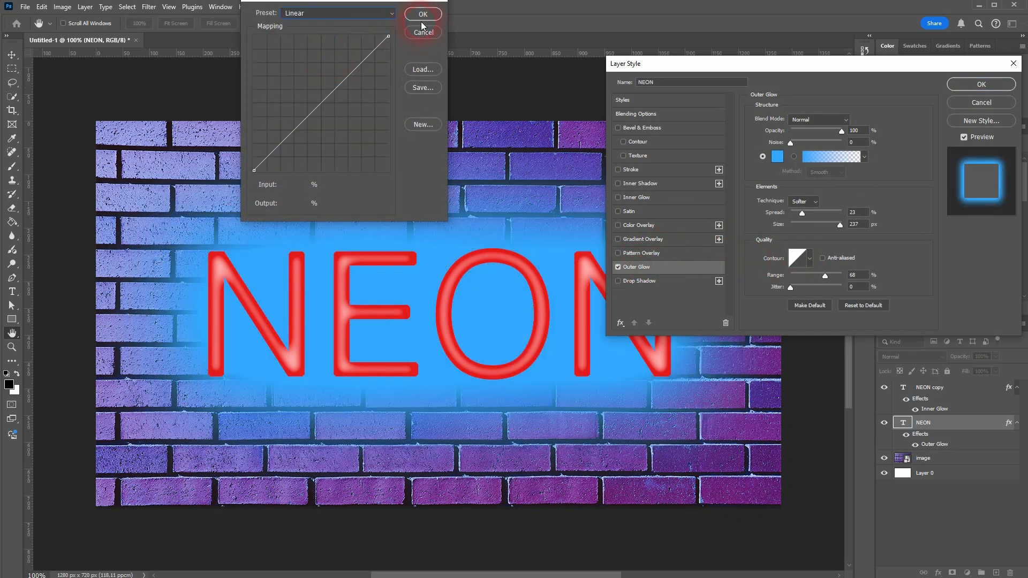
click(422, 22)
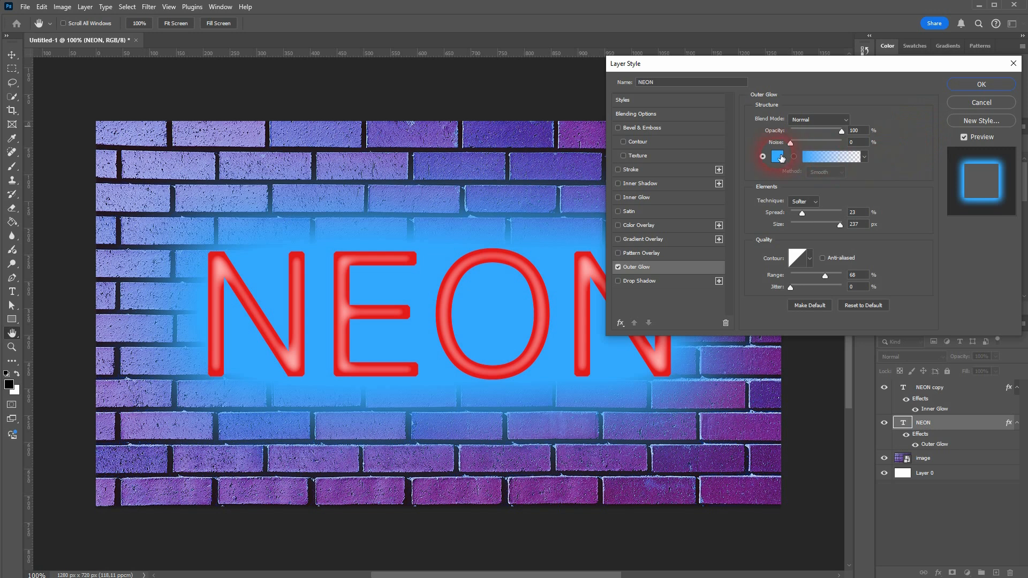
- Set the Outer Glow colour of the NEON layer to bright red (#e40e0e)
click(776, 156)
mouse_move(891, 254)
mouse_down()
mouse_move(888, 177)
mouse_move(827, 196)
mouse_move(883, 206)
mouse_up()
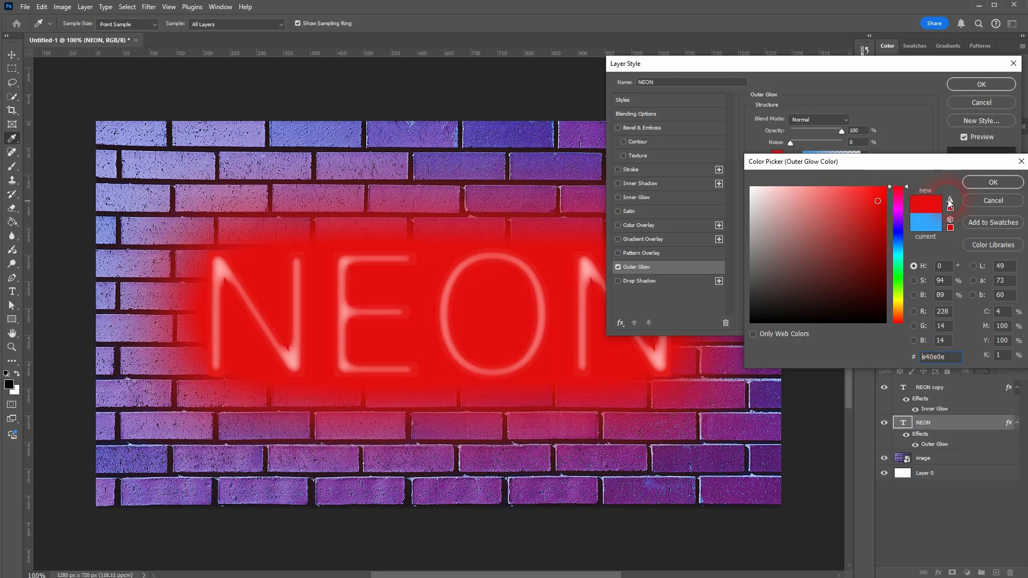
click(977, 183)
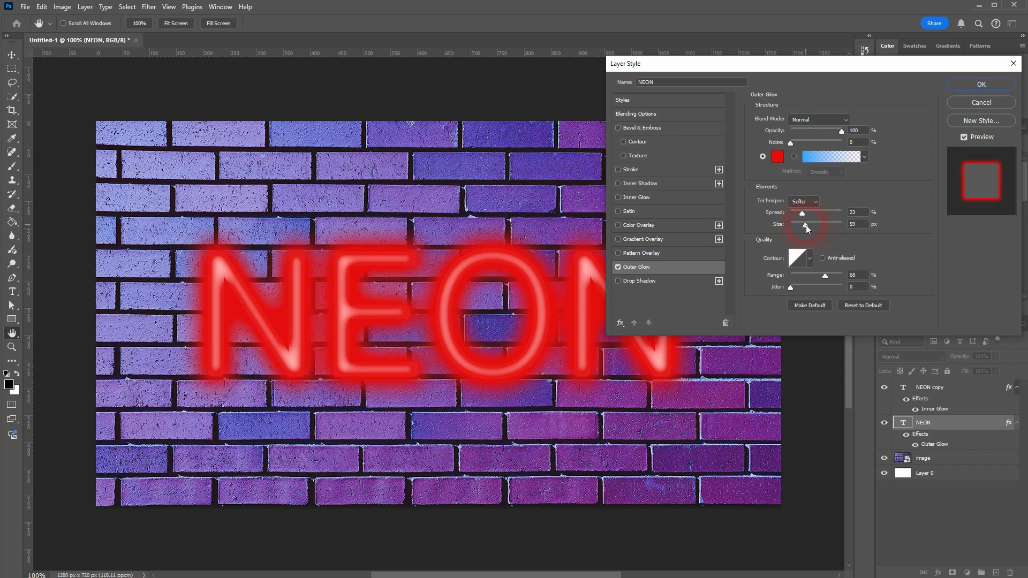
- Adjust the Outer Glow to 10% spread, a size of about 117 px and 100% range
drag(807, 227, 769, 218)
drag(831, 275, 857, 275)
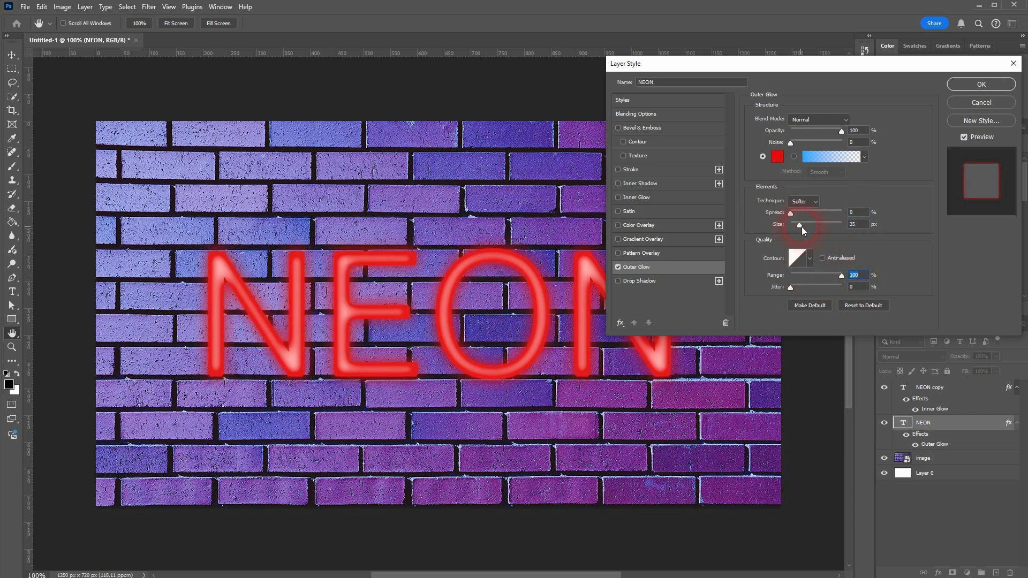
mouse_move(800, 225)
mouse_down()
mouse_move(815, 234)
mouse_move(795, 217)
mouse_up()
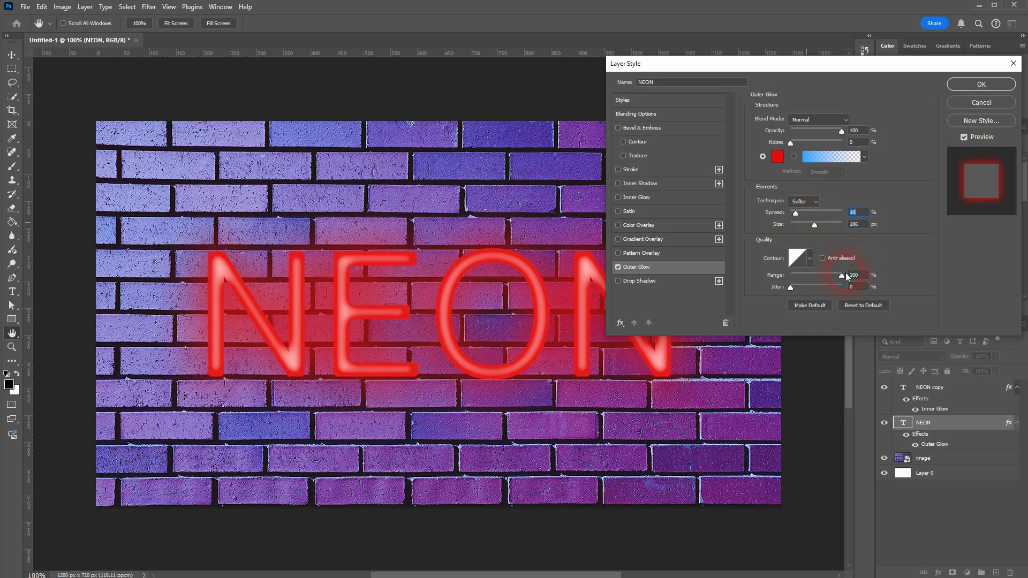
mouse_move(842, 275)
mouse_down()
mouse_move(773, 277)
mouse_move(867, 278)
mouse_move(854, 278)
mouse_up()
click(814, 226)
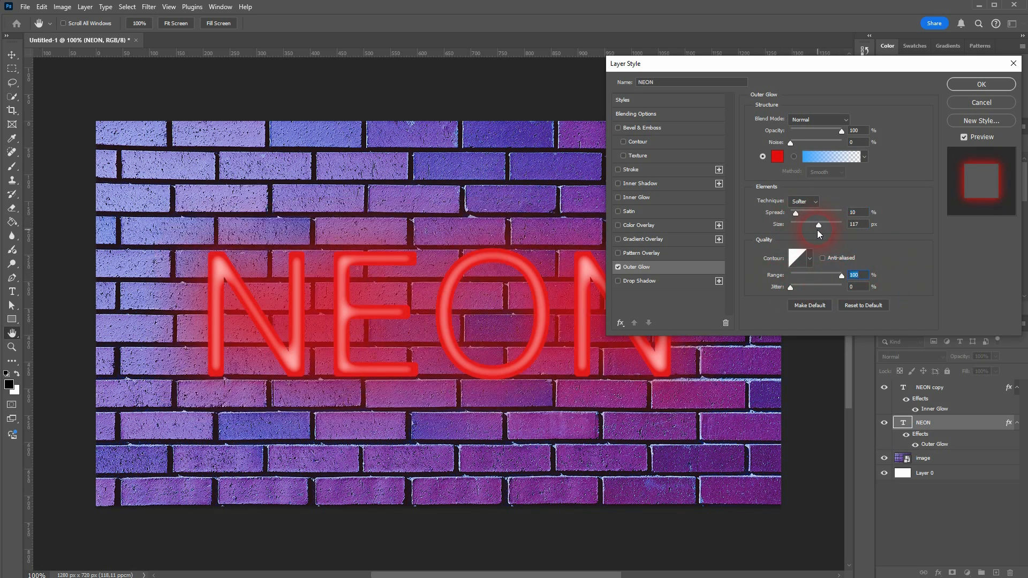
- Tighten the Outer Glow around the letters with 32% spread and a size of about 36 px
mouse_move(798, 216)
mouse_down()
mouse_move(810, 225)
mouse_move(796, 225)
mouse_up()
mouse_move(801, 214)
mouse_down()
mouse_move(851, 214)
mouse_move(805, 227)
mouse_move(807, 214)
mouse_move(804, 226)
mouse_up()
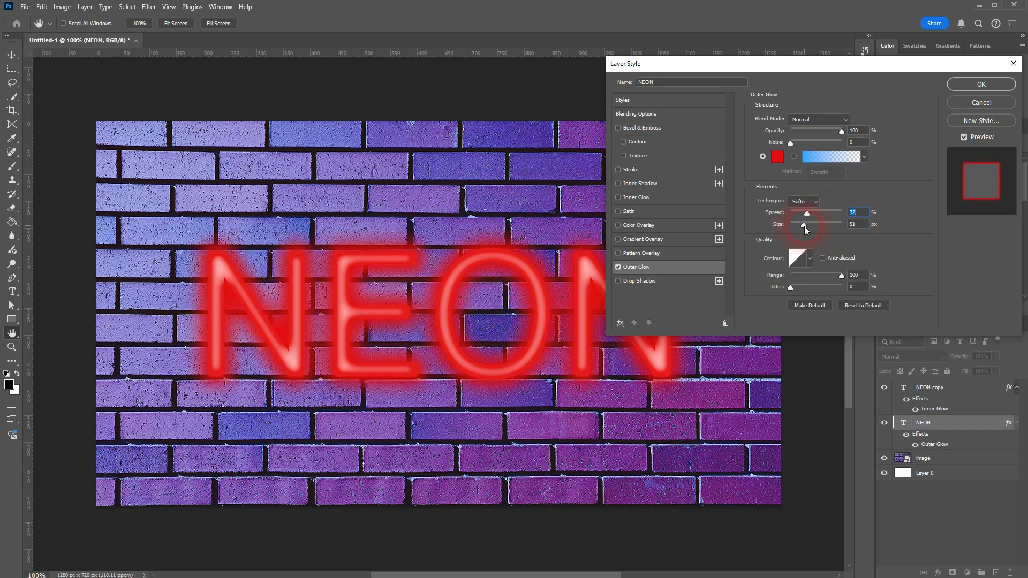
drag(855, 66, 838, 0)
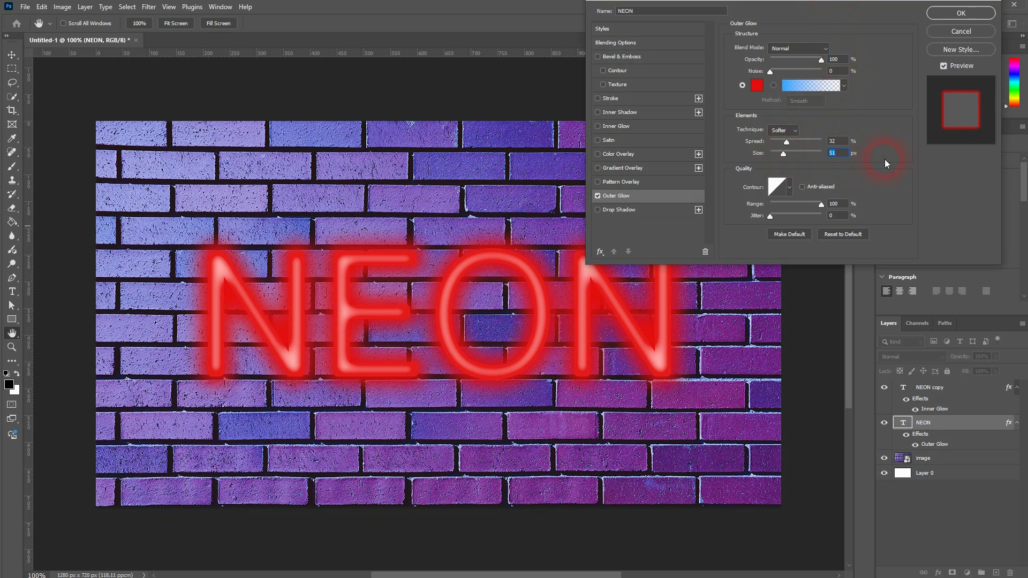
drag(884, 159, 876, 155)
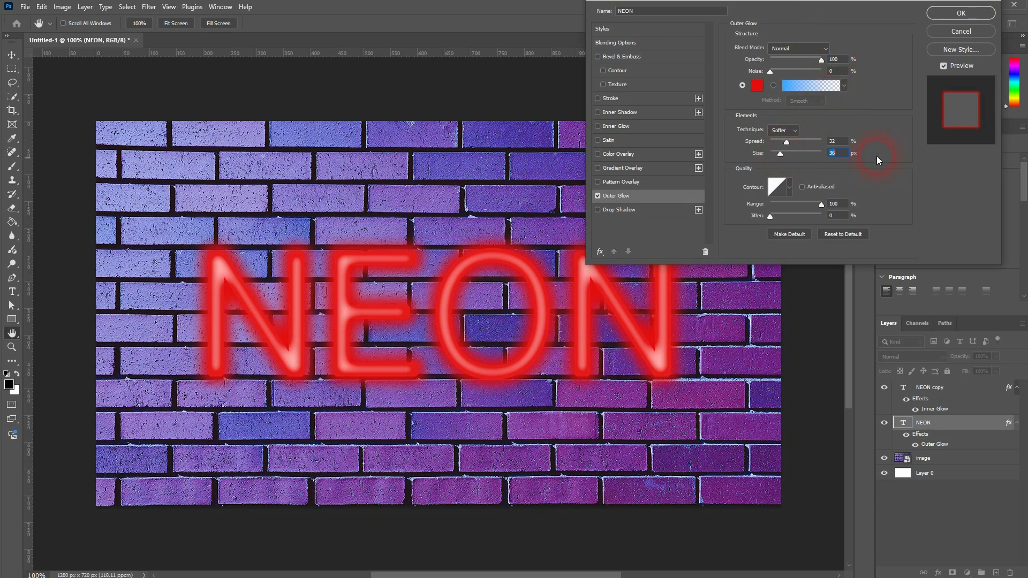
- Reduce the Outer Glow spread to 20% and apply the layer style to the NEON layer
click(843, 142)
key(Down)
key(Down)
key(Down)
key(Down)
key(Down)
key(Down)
key(Down)
key(Down)
key(Down)
key(Down)
key(Down)
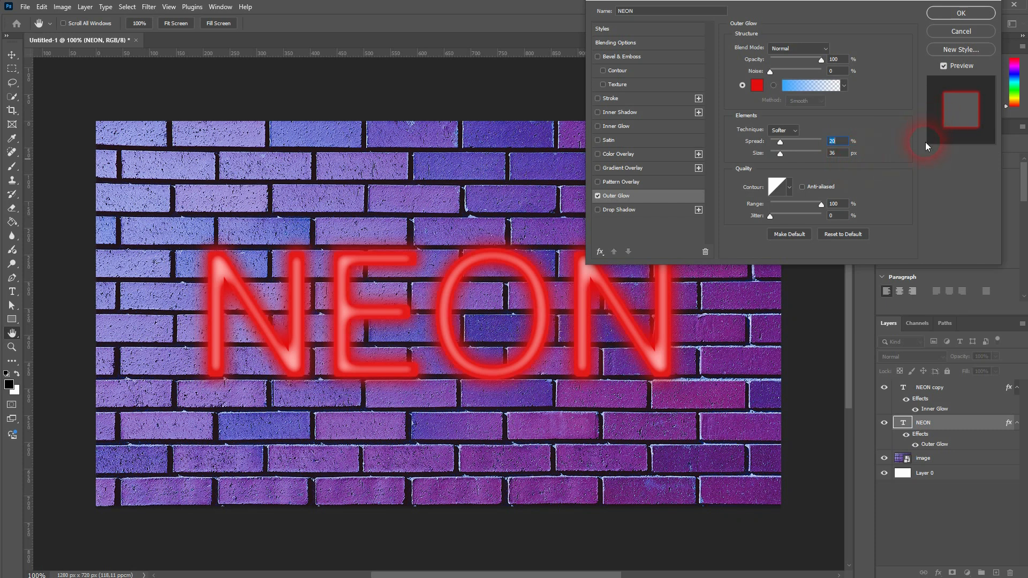
click(949, 12)
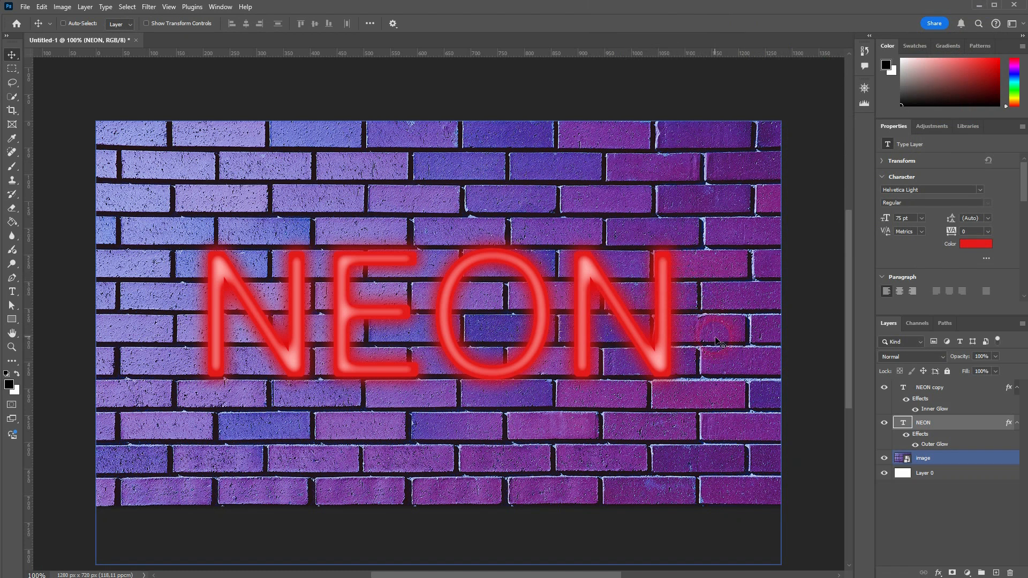
- Hide the brick image layer to check the neon text against the white background, and show the layer again
click(842, 409)
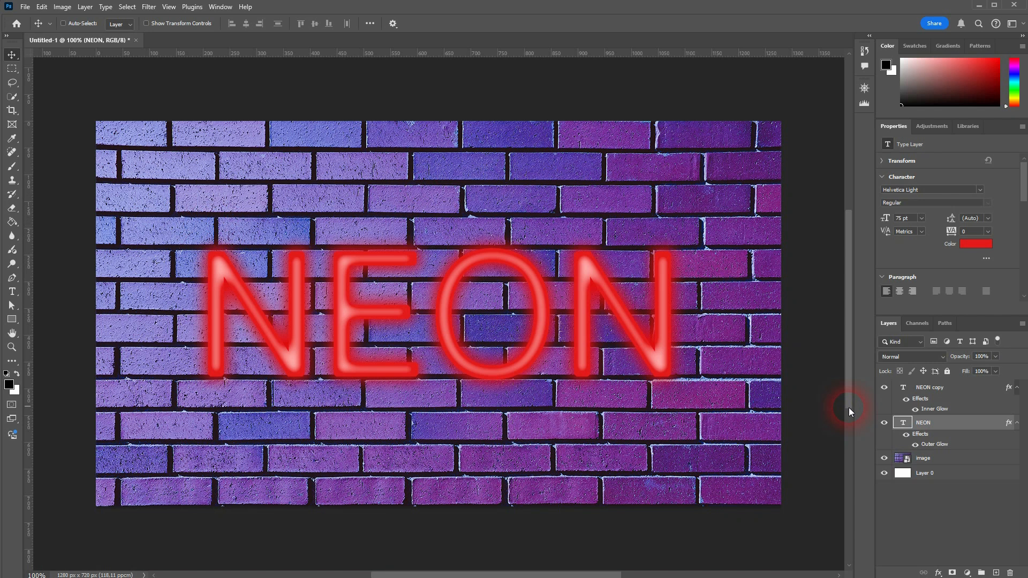
click(884, 459)
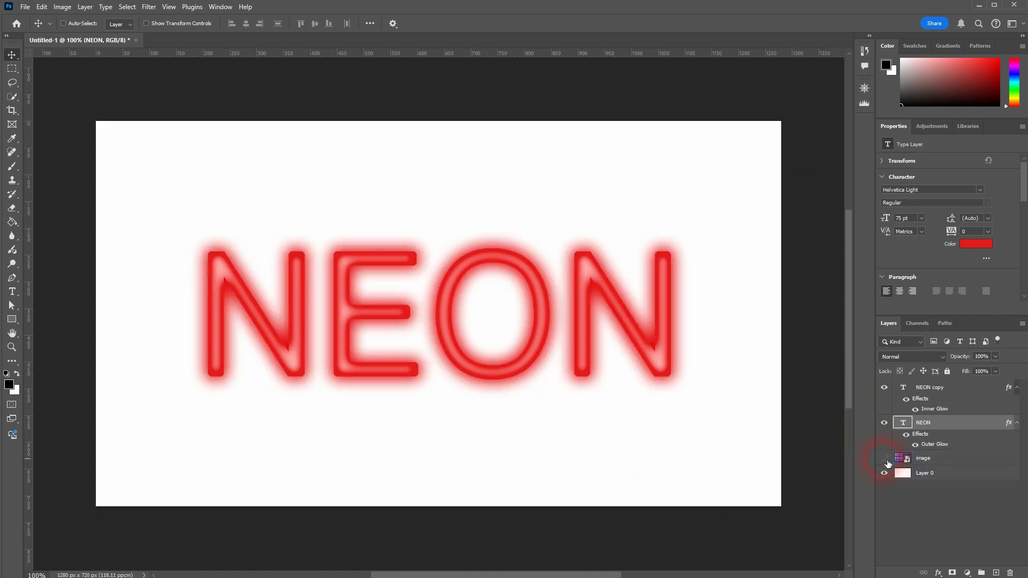
click(742, 168)
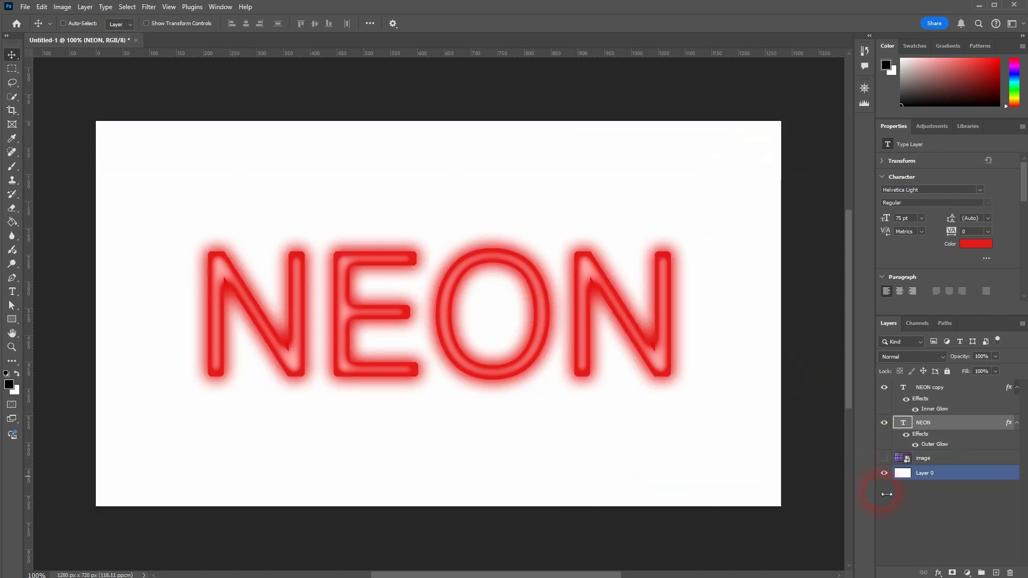
click(886, 494)
click(885, 460)
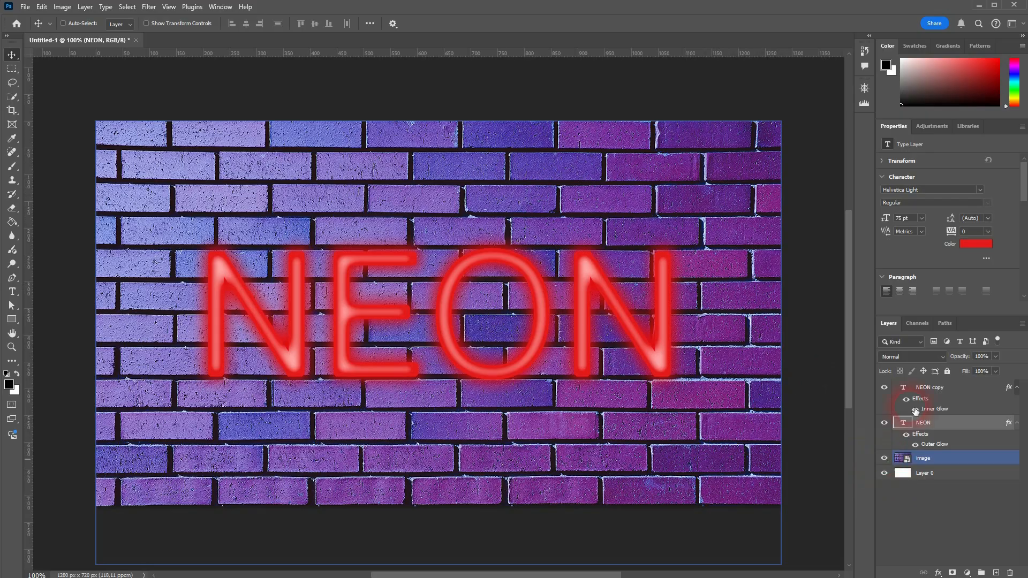
click(940, 392)
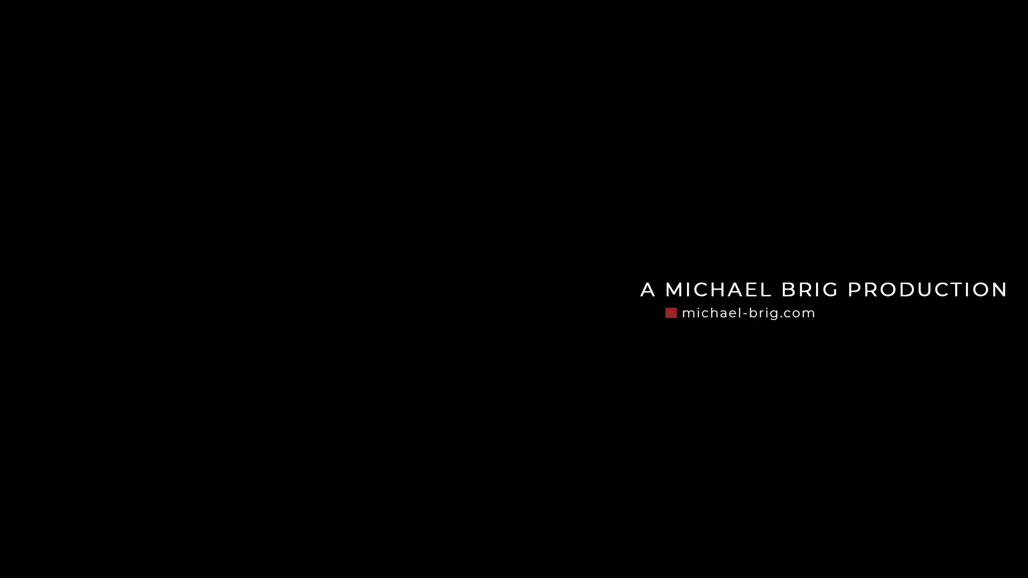